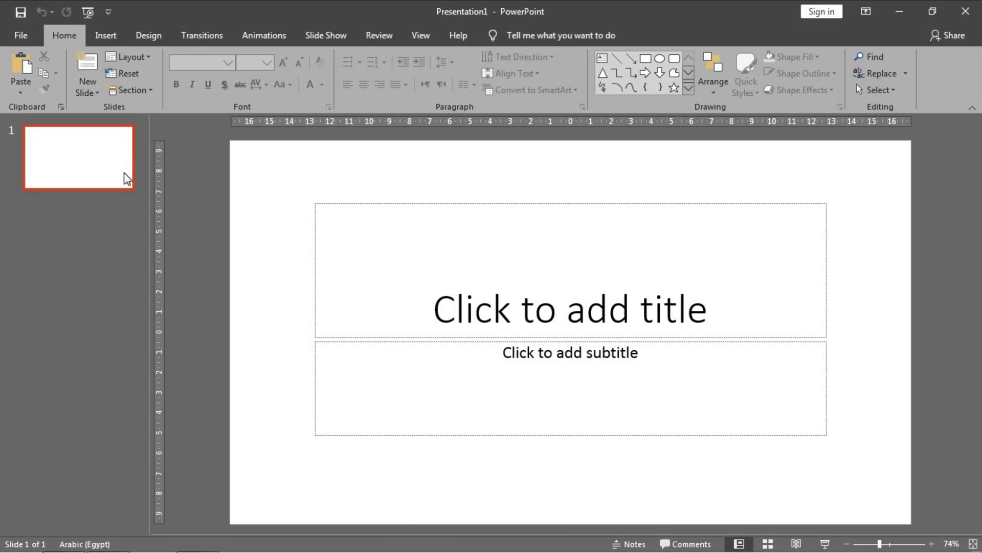
Change the slide's layout to Blank
right_click(127, 179)
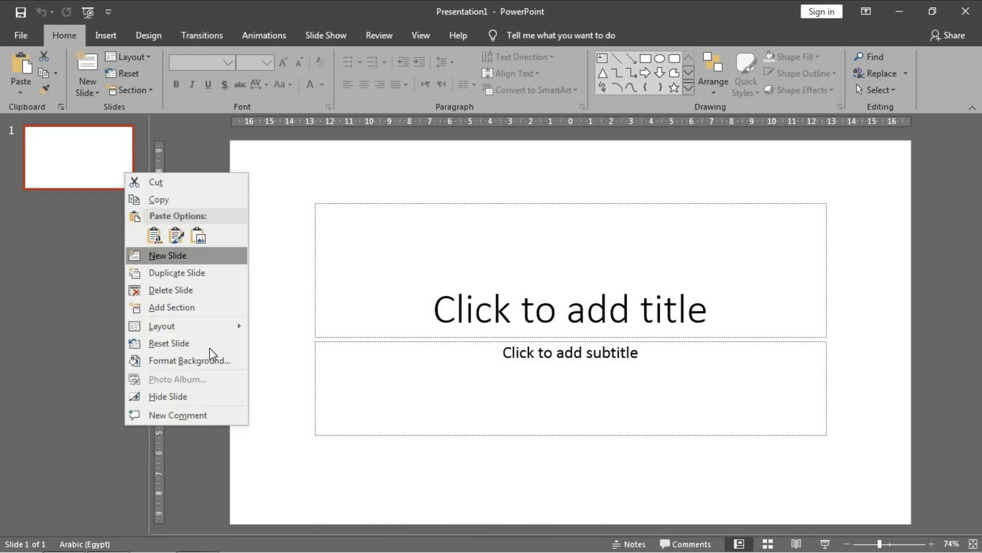
mouse_move(243, 325)
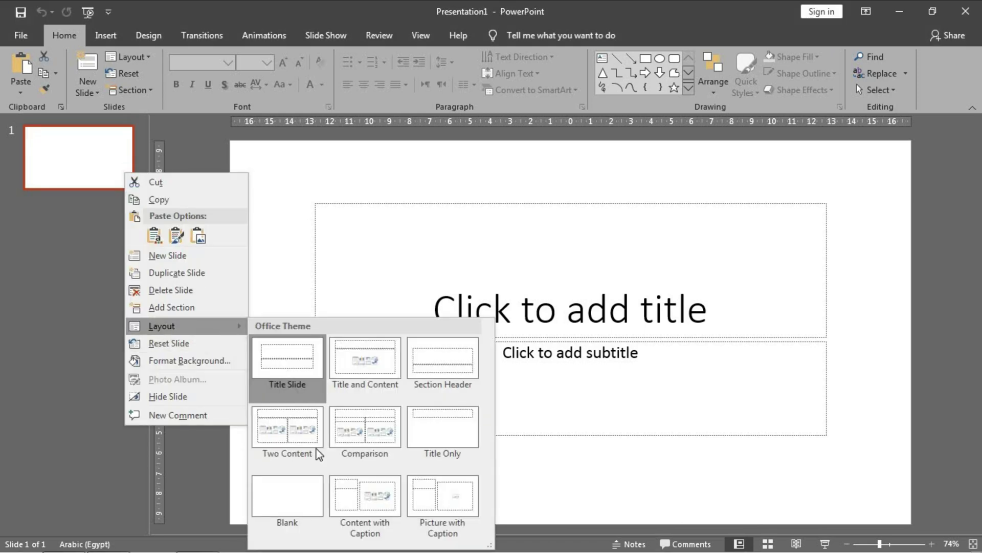
left_click(314, 499)
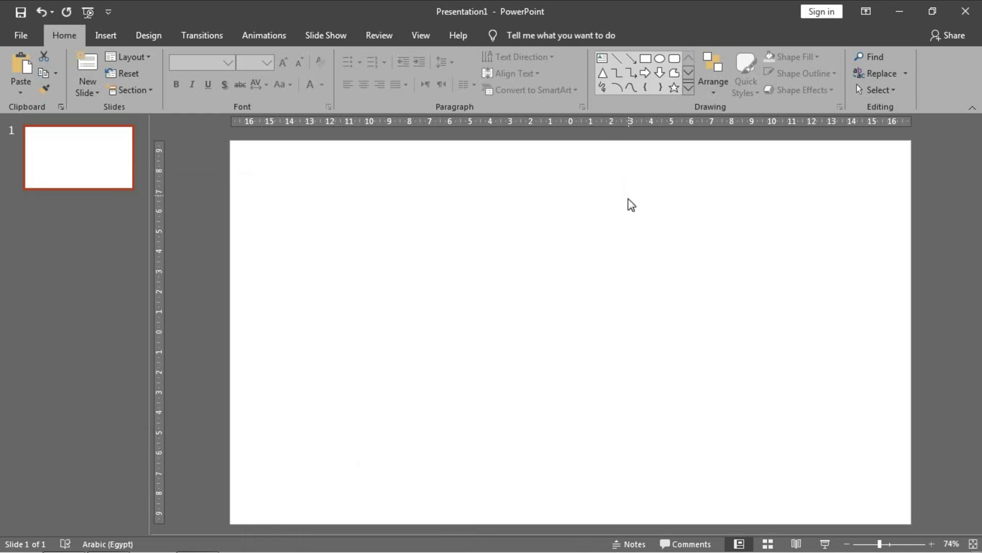
Draw a circle 3 cm high and 3 cm wide, centred horizontally in the slide's lower half
left_click(660, 60)
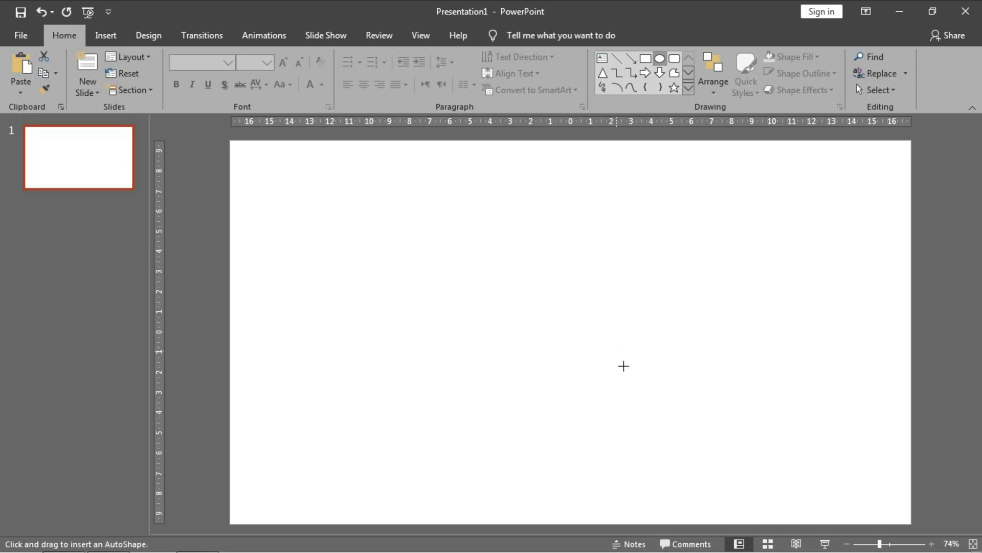
left_click_drag(633, 349, 532, 451)
left_click(508, 33)
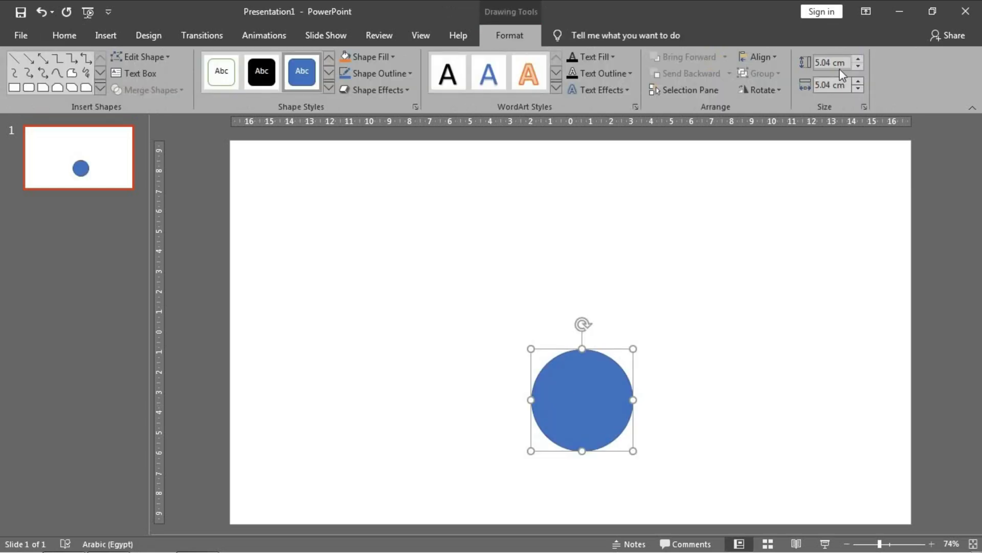
type("3")
key("Tab")
type("3")
key("Return")
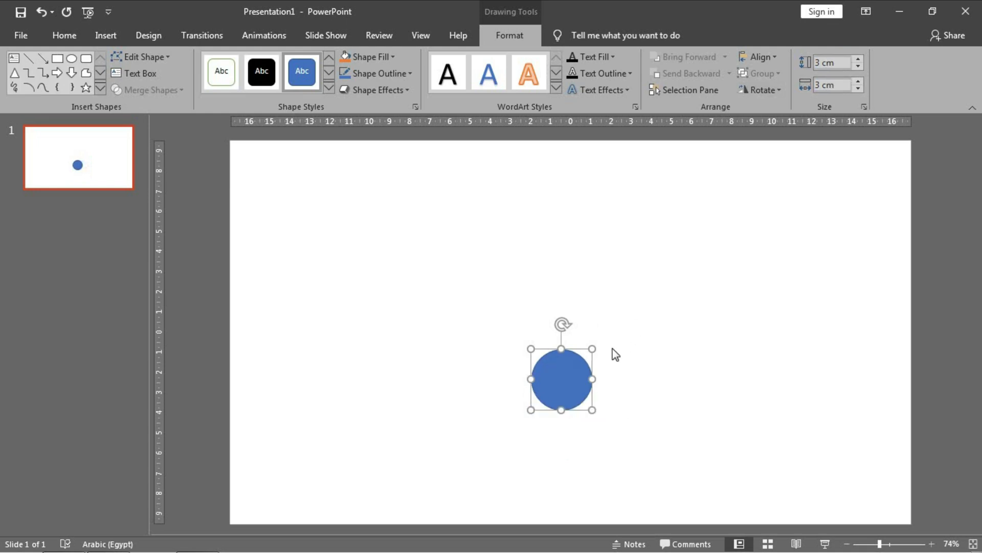
left_click_drag(563, 378, 573, 384)
left_click(641, 323)
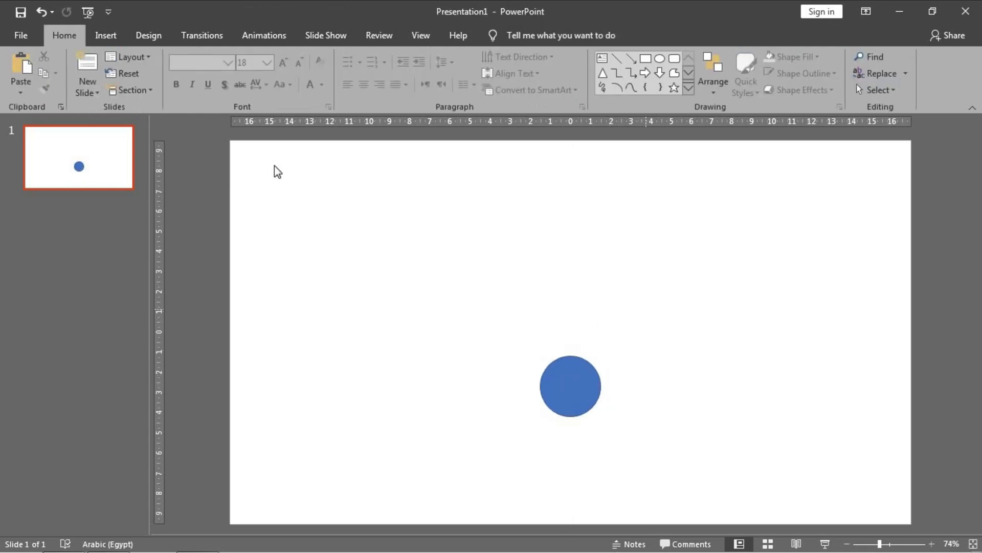
Insert a rectangle with rounded top corners, about 9.9 cm tall and 3 cm wide, standing over the circle
left_click(105, 34)
left_click(263, 69)
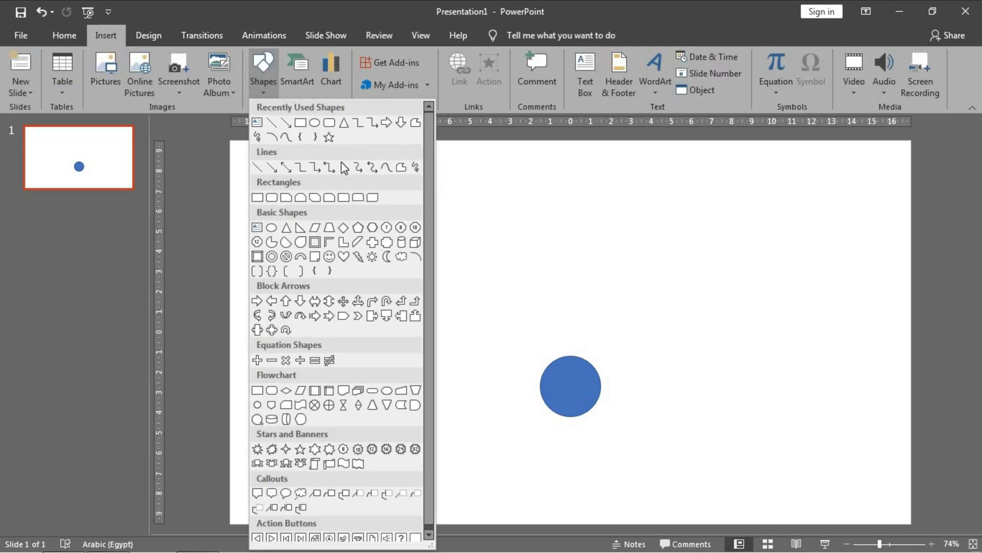
left_click(360, 198)
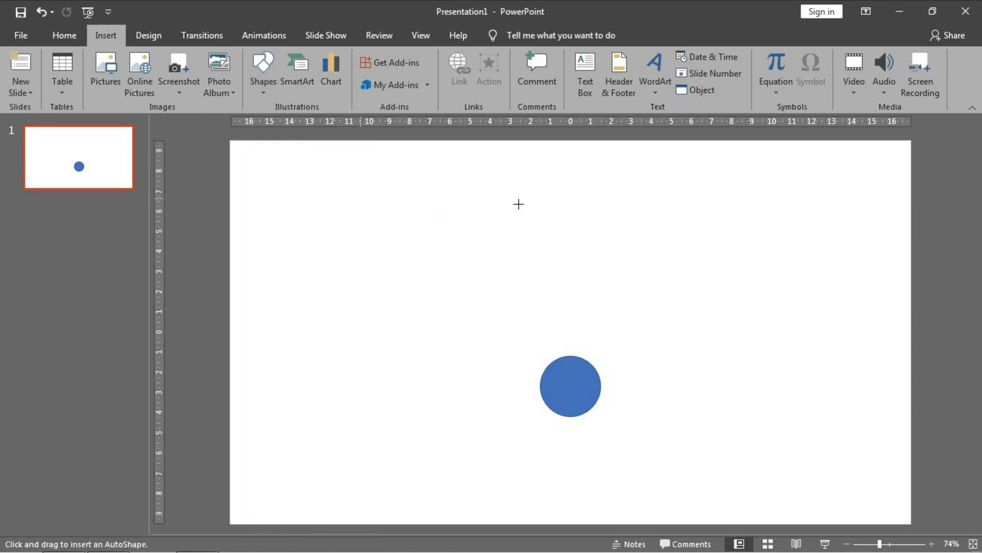
left_click_drag(527, 210, 564, 384)
left_click_drag(567, 209, 567, 184)
left_click_drag(543, 292, 547, 297)
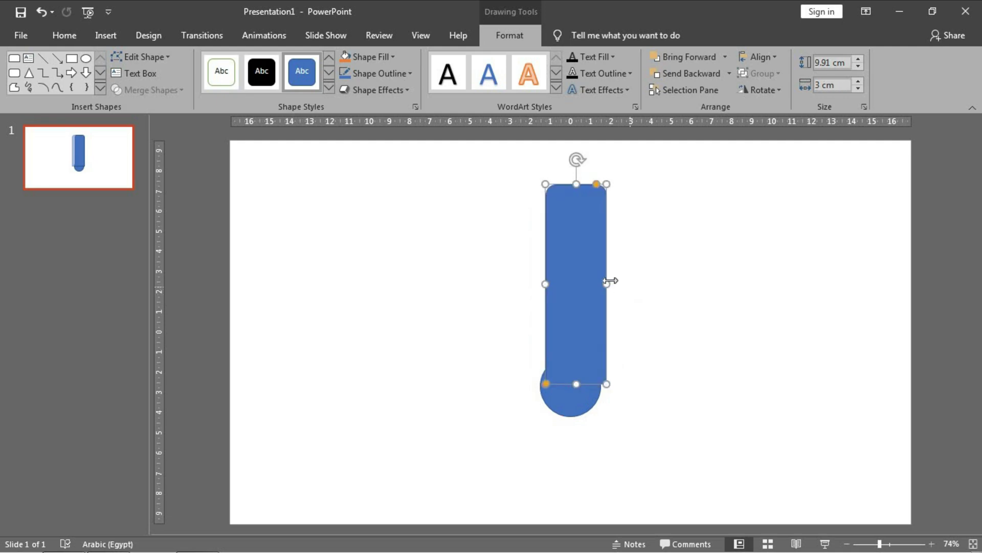
Narrow the rectangle to about 2.2 cm and round its top corners into a full semicircle
left_click_drag(607, 282, 575, 296)
left_click_drag(585, 190, 538, 228)
left_click(654, 232)
Lengthen the rounded rectangle to about 11.1 cm and move it up so its bottom edge meets the circle's centre
left_click(580, 391)
left_click_drag(571, 387, 570, 411)
left_click_drag(574, 369, 576, 347)
left_click(695, 345)
Give both the rounded rectangle and the circle a black outline and no fill
left_click(578, 418)
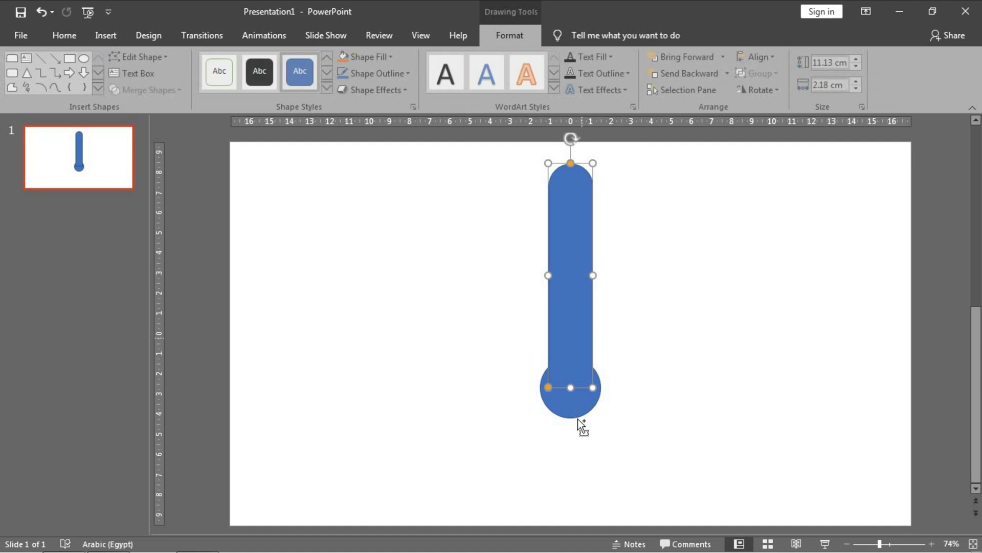
left_click(574, 413, "shift")
left_click(375, 76)
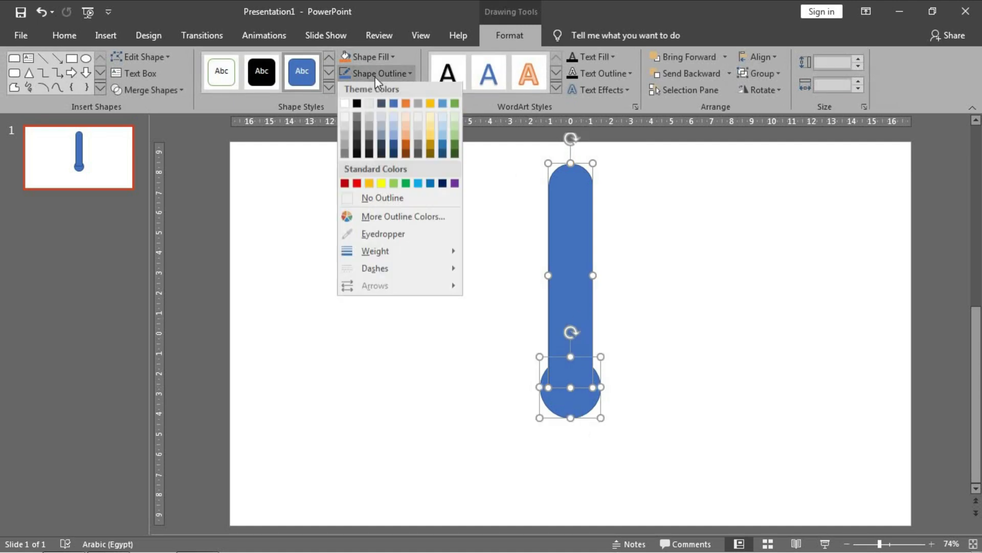
left_click(354, 106)
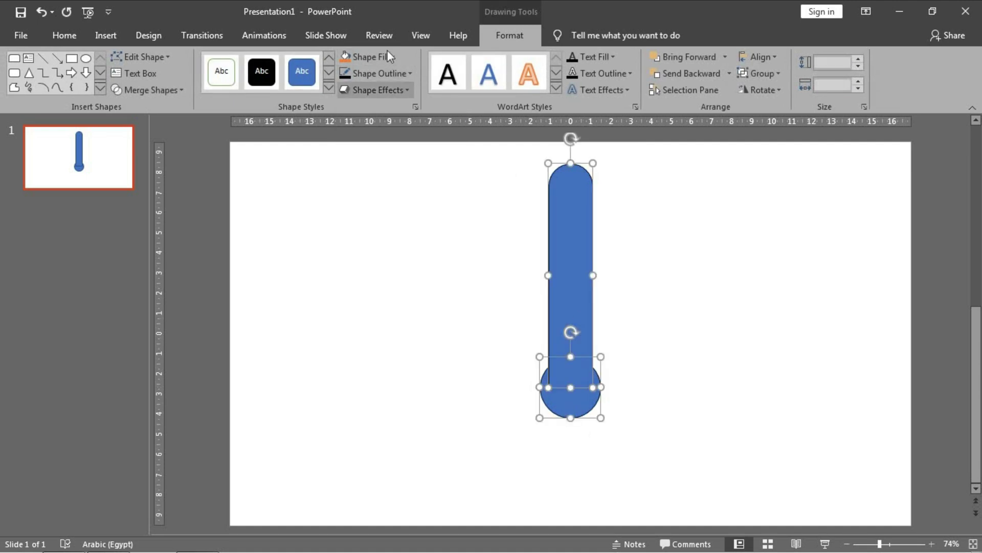
left_click(385, 58)
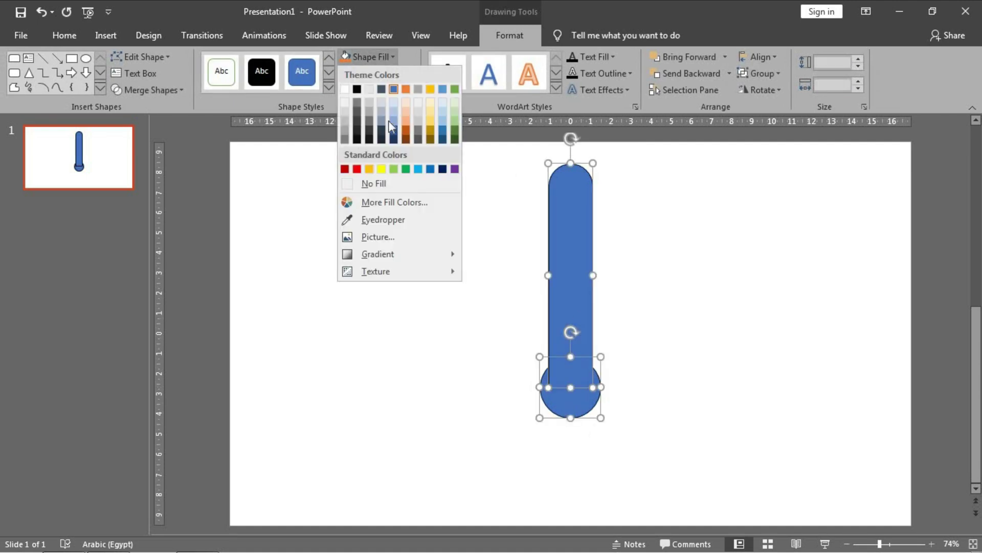
left_click(404, 184)
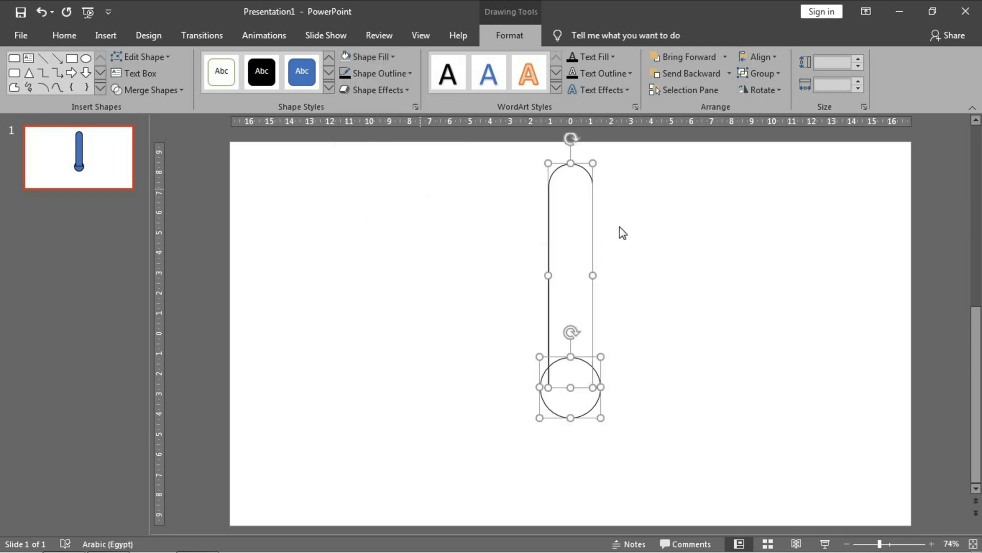
Merge the two selected shapes with Union and move the resulting thermometer outline down to the slide's middle
left_click(173, 92)
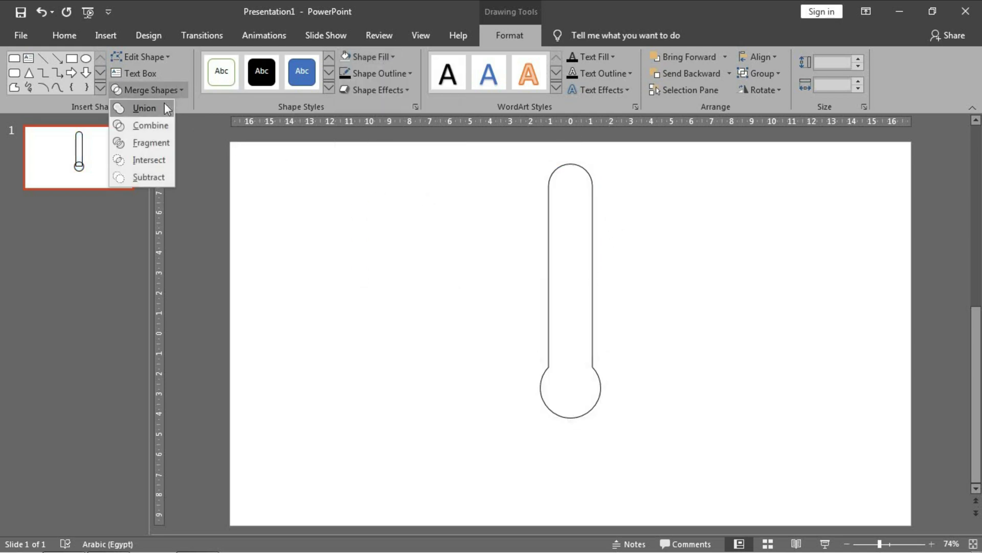
left_click(144, 108)
left_click_drag(583, 196, 584, 238)
left_click(683, 202)
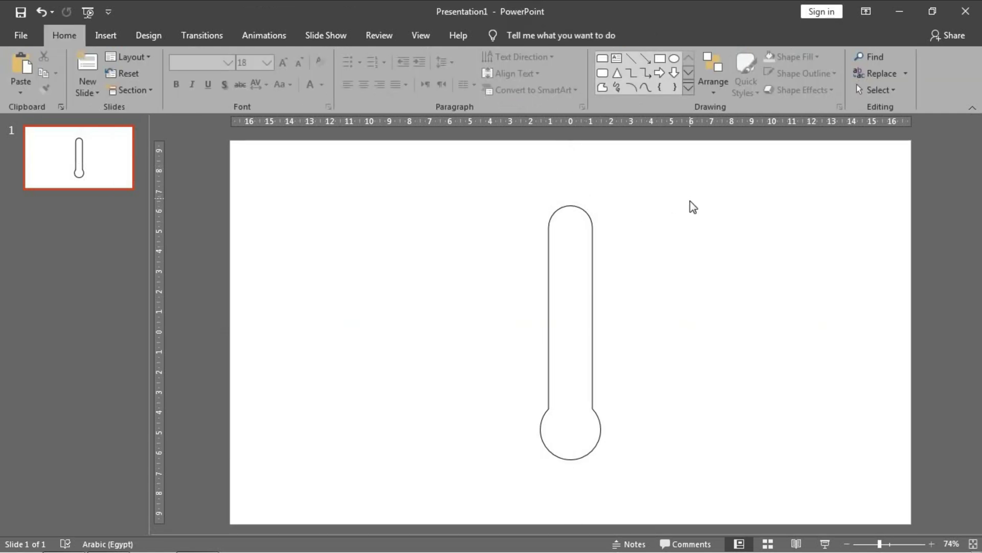
Set the slide background to a solid medium-light grey theme colour
right_click(693, 207)
left_click(745, 320)
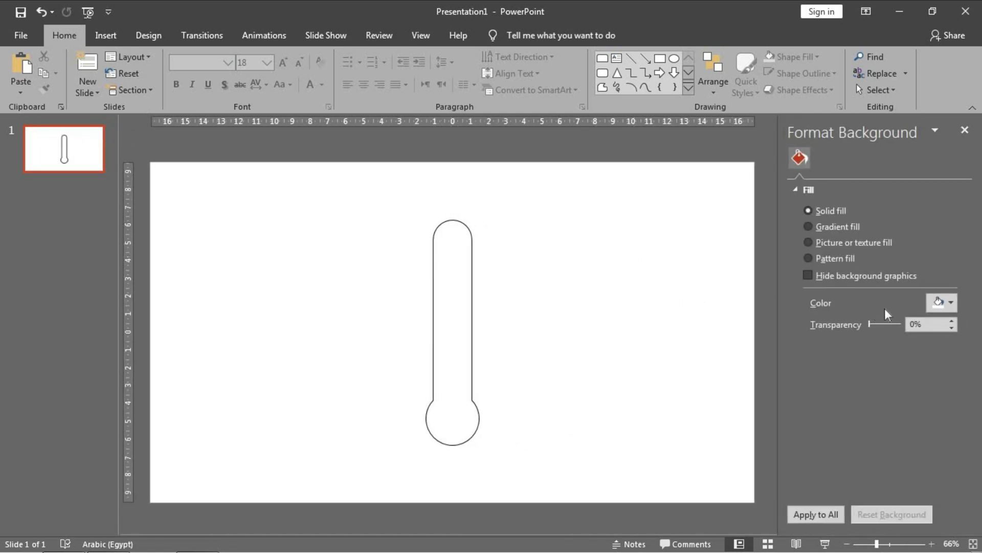
left_click(942, 302)
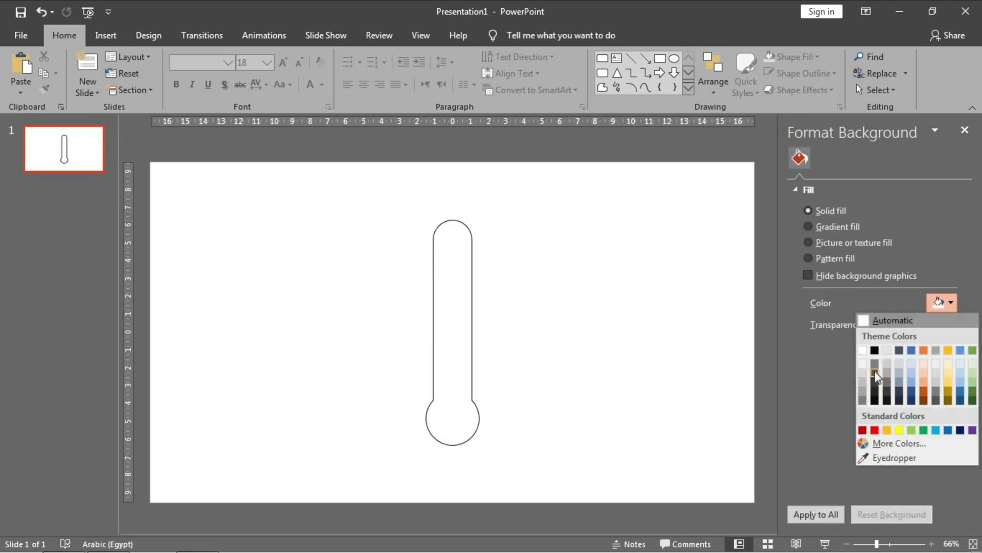
left_click(875, 382)
left_click(953, 302)
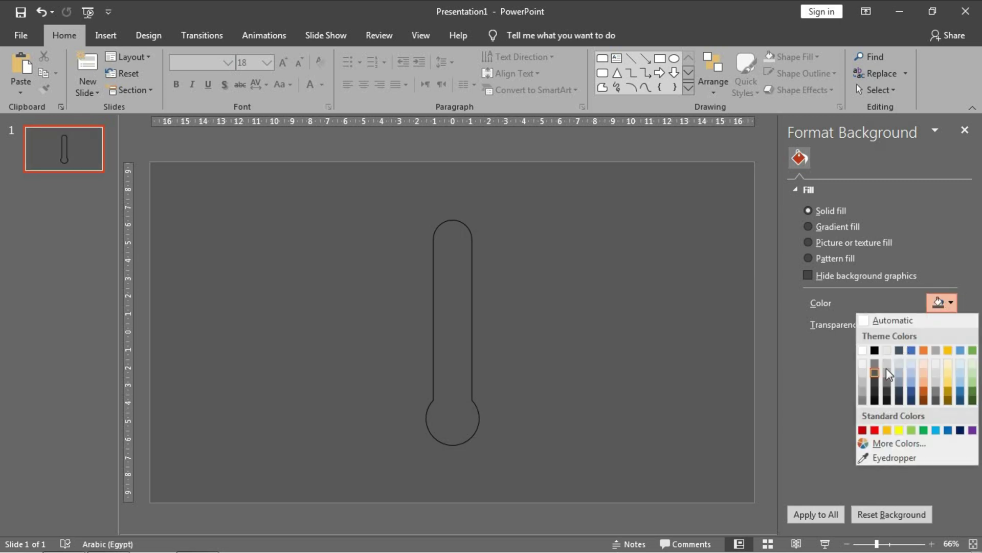
left_click(887, 375)
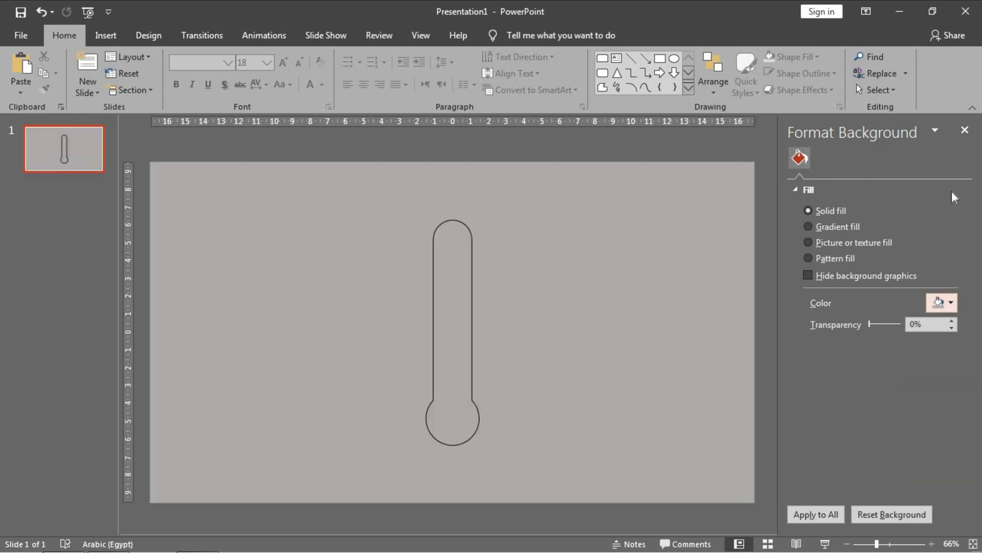
left_click(964, 131)
Change the thermometer shape's outline colour to white
left_click(593, 218)
left_click(508, 34)
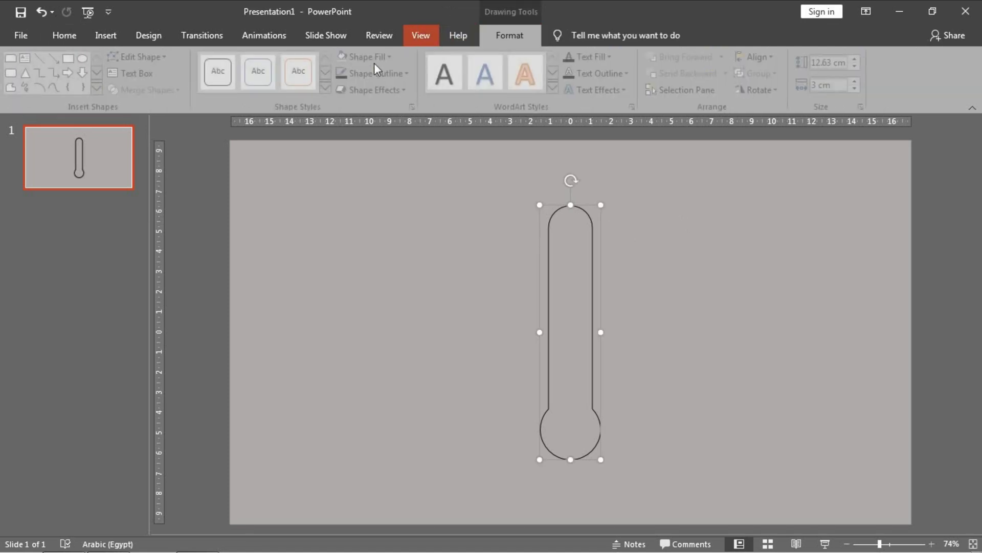
left_click(389, 72)
left_click(345, 105)
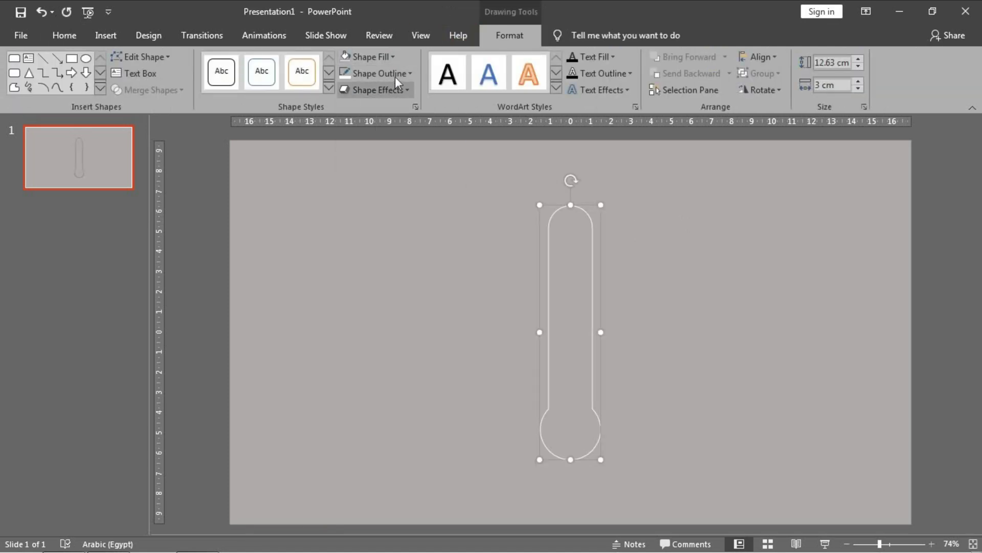
Set the thermometer outline's line width to 12 pt
left_click(397, 76)
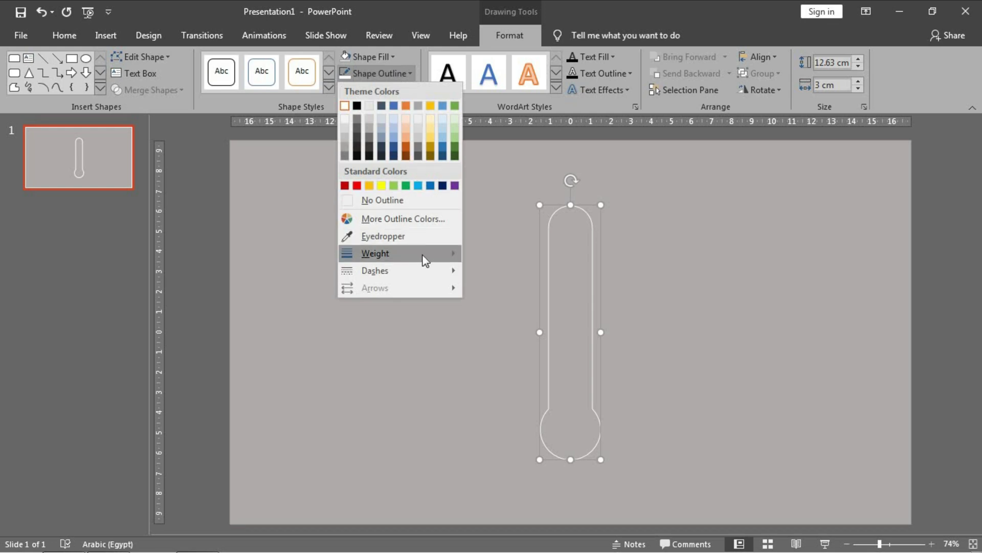
mouse_move(395, 253)
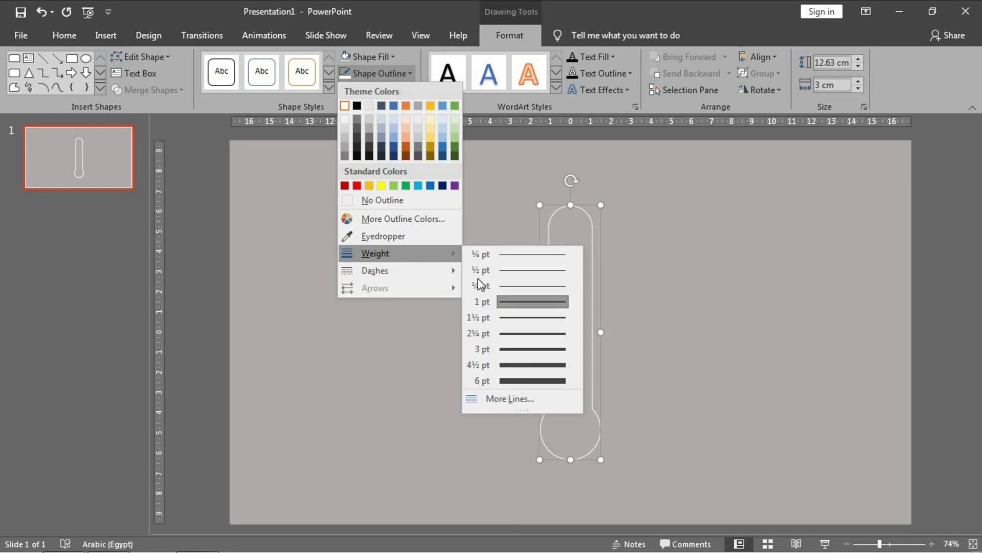
left_click(526, 400)
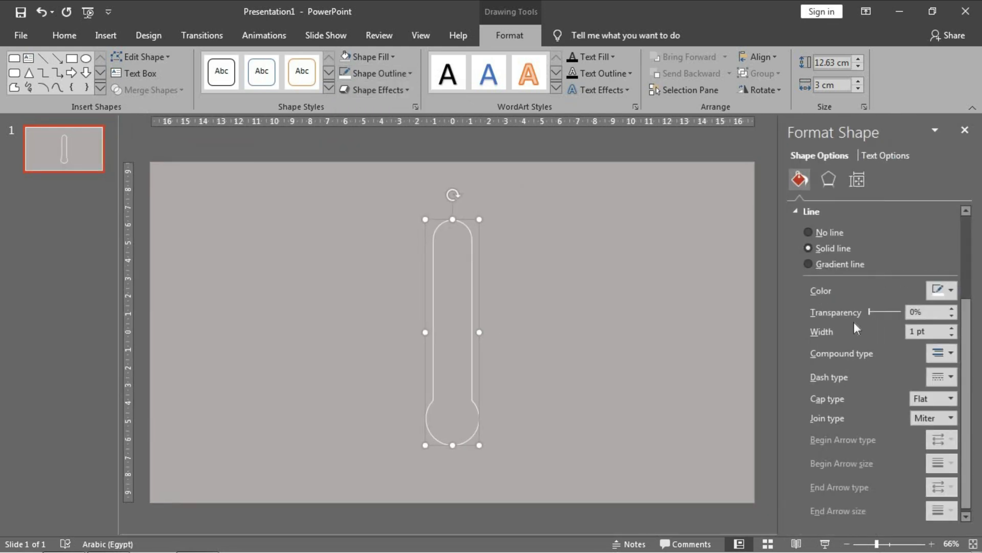
left_click(919, 331)
type("10")
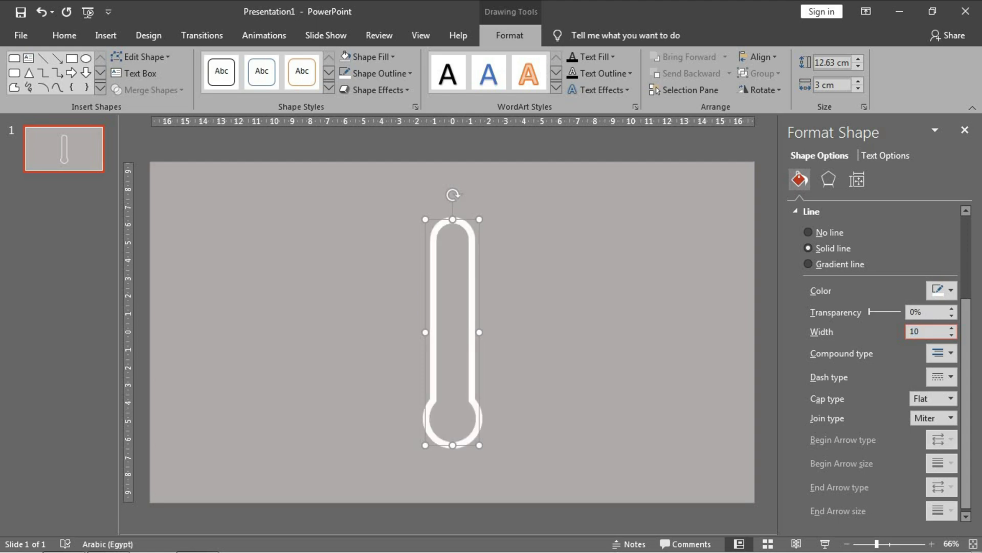
key("BackSpace")
key("BackSpace")
type("1")
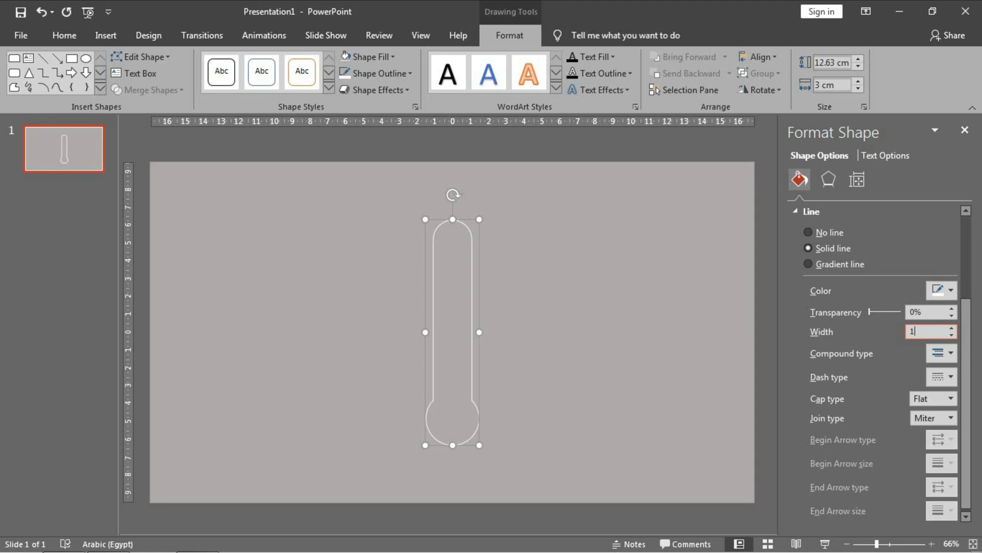
type("2")
left_click(702, 307)
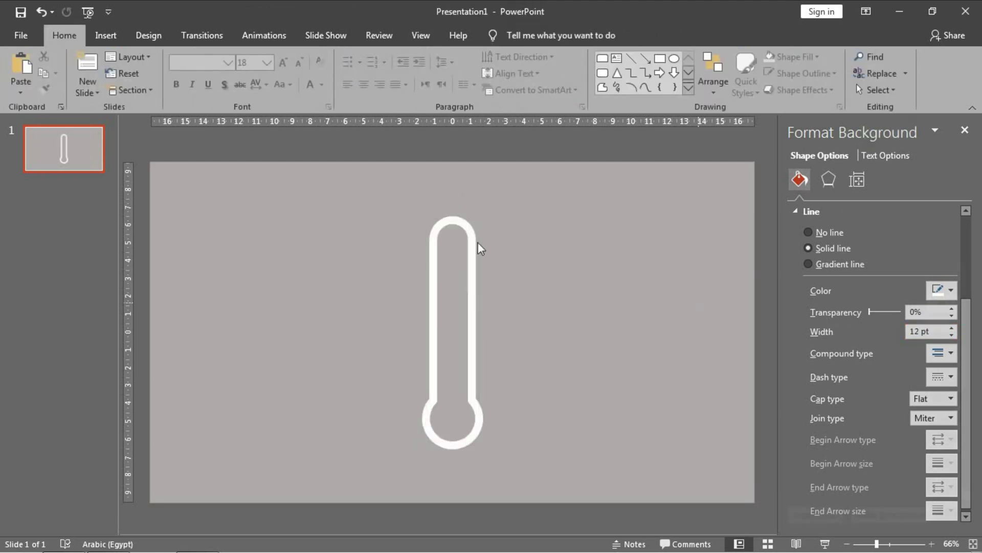
Apply the outer Offset: Left shadow preset to the thermometer outline
left_click(478, 241)
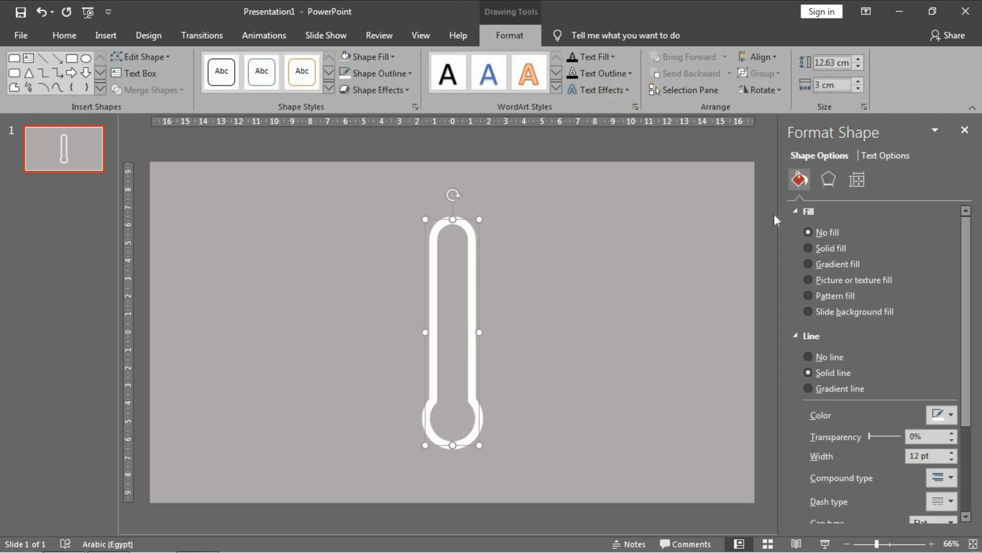
left_click(828, 181)
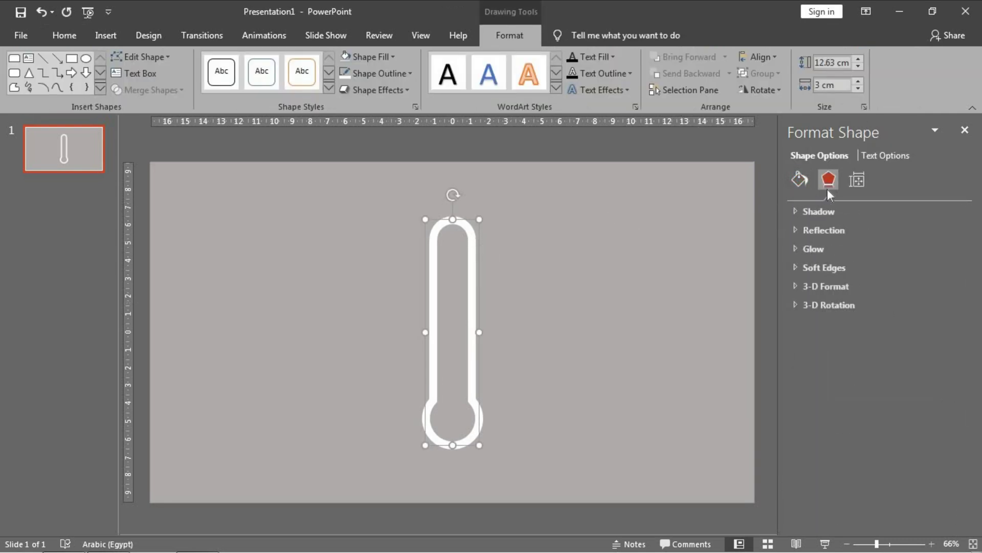
left_click(819, 211)
left_click(944, 231)
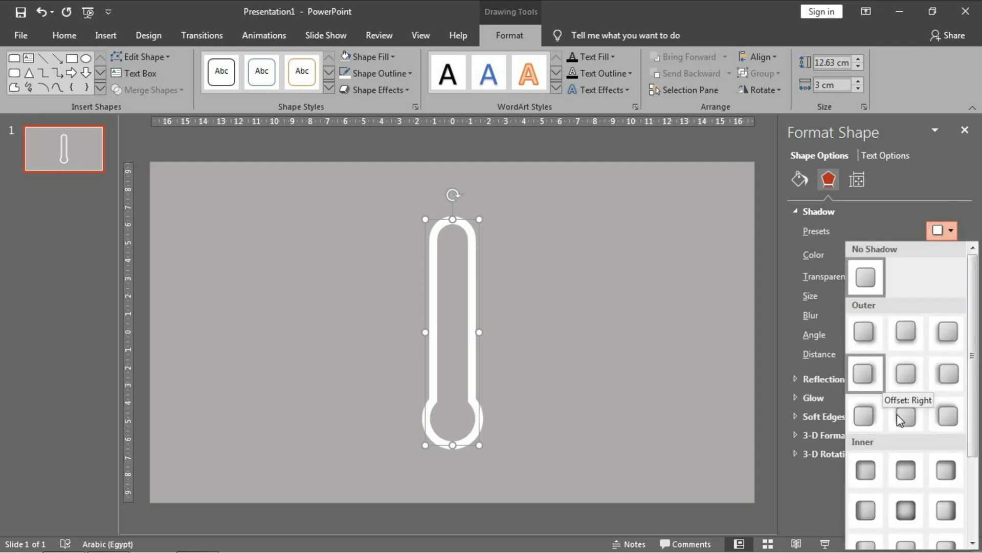
left_click(943, 387)
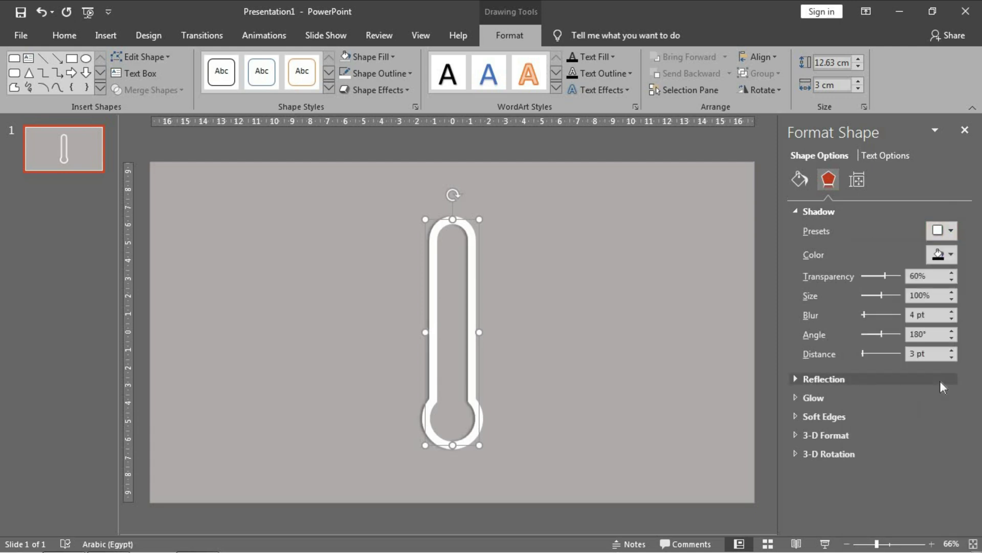
Set the blur of the thermometer's shadow to 18 pt
left_click_drag(866, 316, 880, 316)
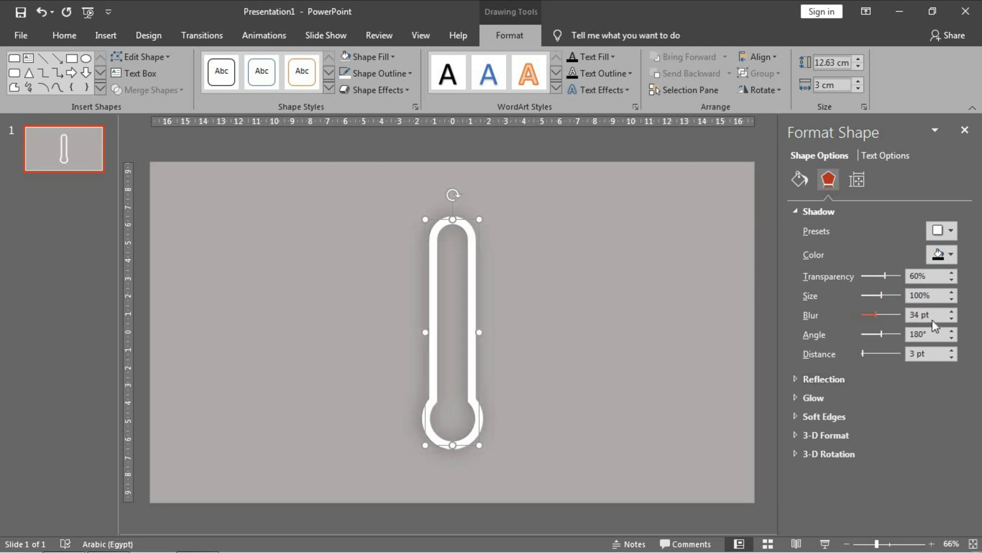
double_click(924, 315)
type("18")
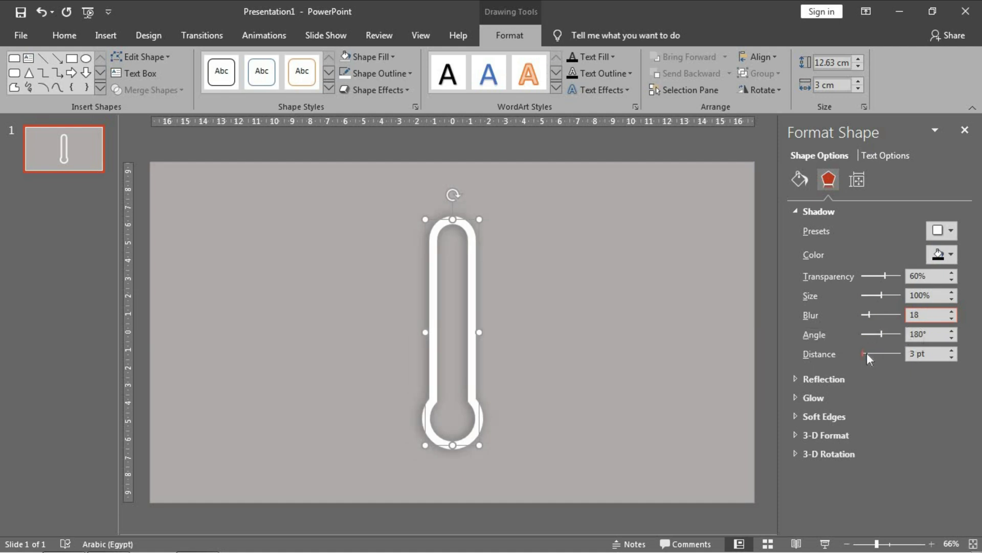
Set the distance of the thermometer outline's shadow to 19 pt and close the formatting pane
left_click(863, 354)
left_click_drag(865, 354, 867, 354)
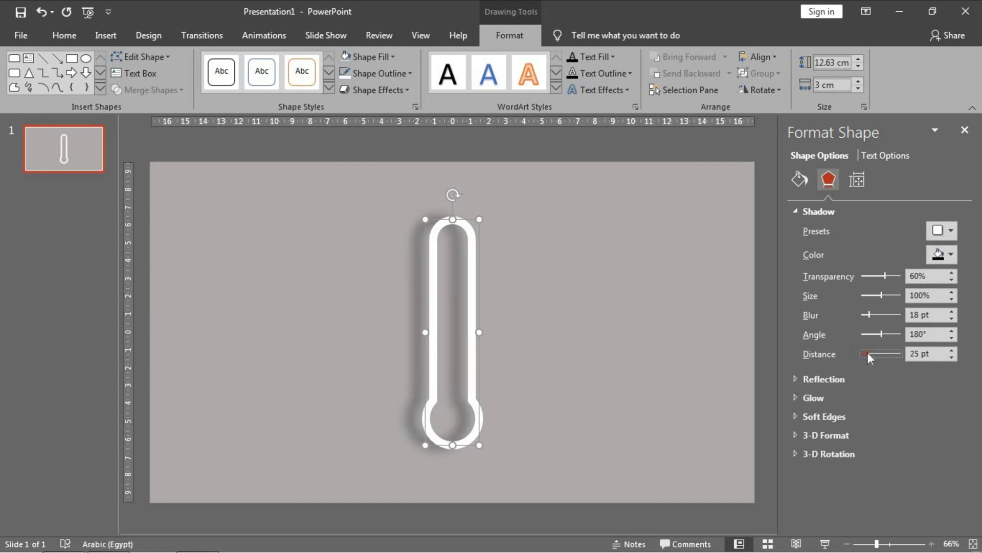
left_click(952, 357)
left_click(952, 357)
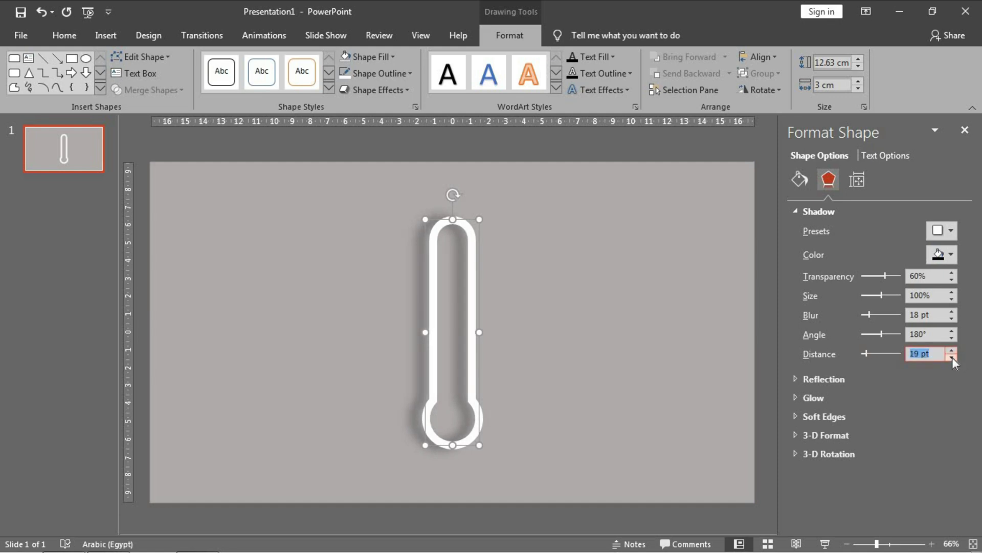
left_click(581, 259)
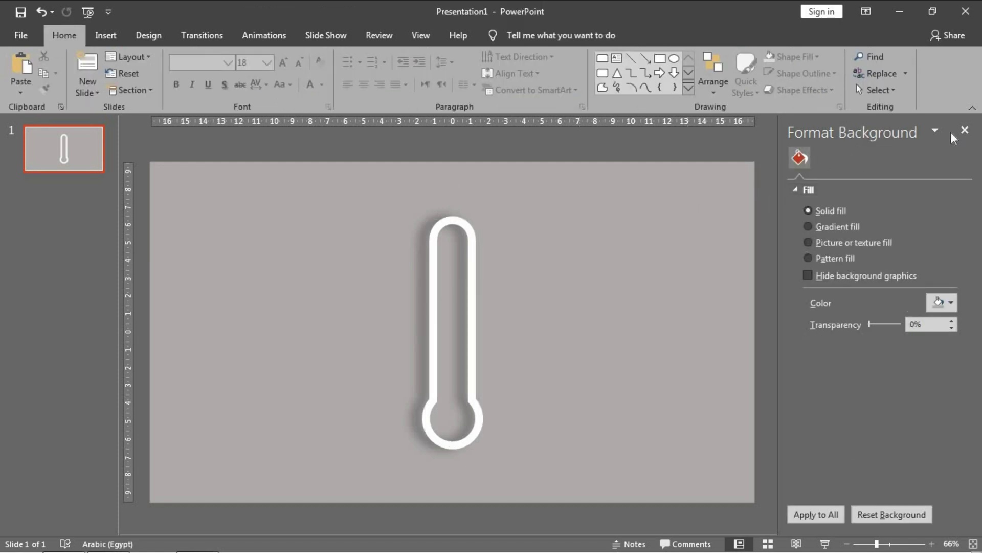
left_click(965, 130)
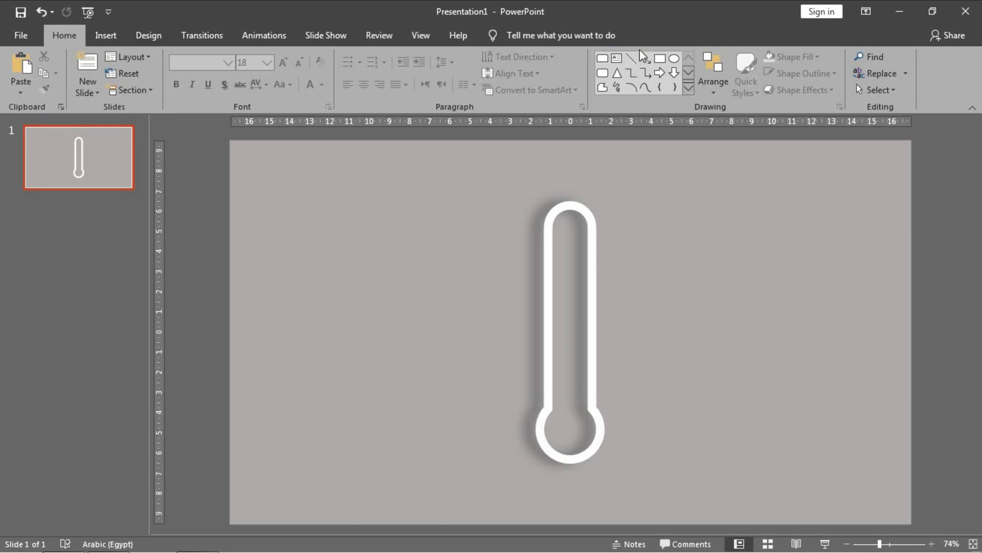
Draw a 3 cm circle and centre it over the thermometer's bulb
left_click(675, 58)
mouse_move(602, 408)
left_mouse_down()
mouse_move(538, 443)
mouse_move(574, 438)
mouse_move(574, 424)
left_mouse_up()
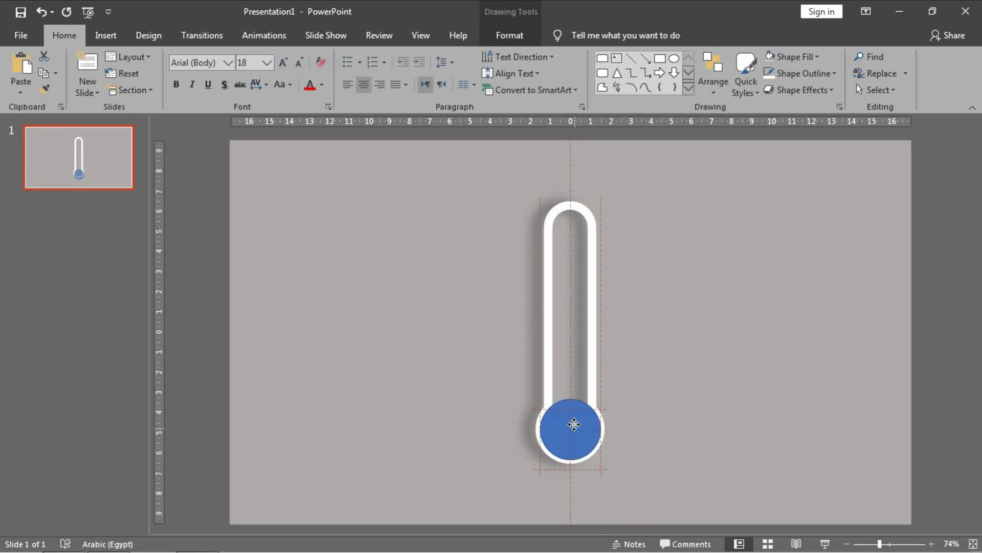
left_click(526, 37)
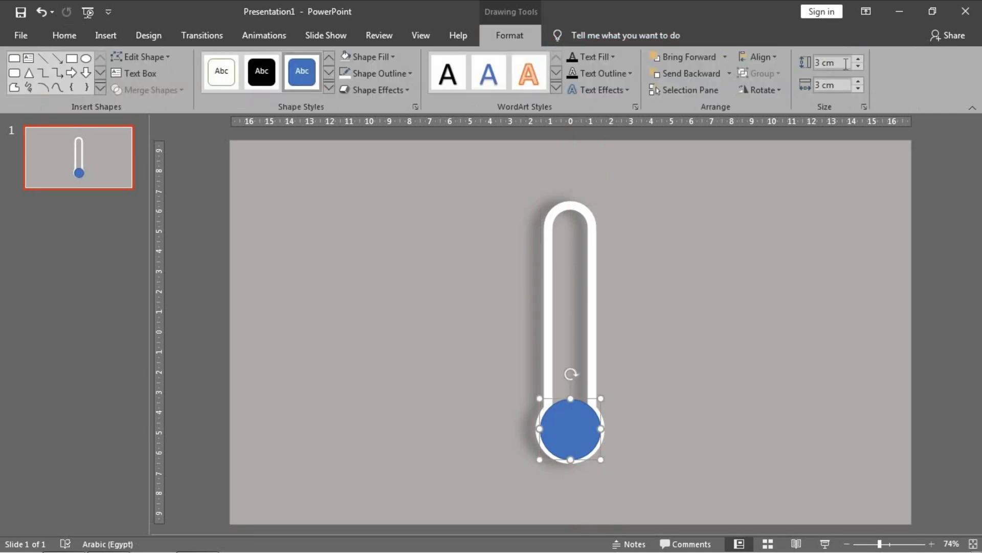
Remove the bulb circle's outline and fill it with dark grey
left_click(381, 73)
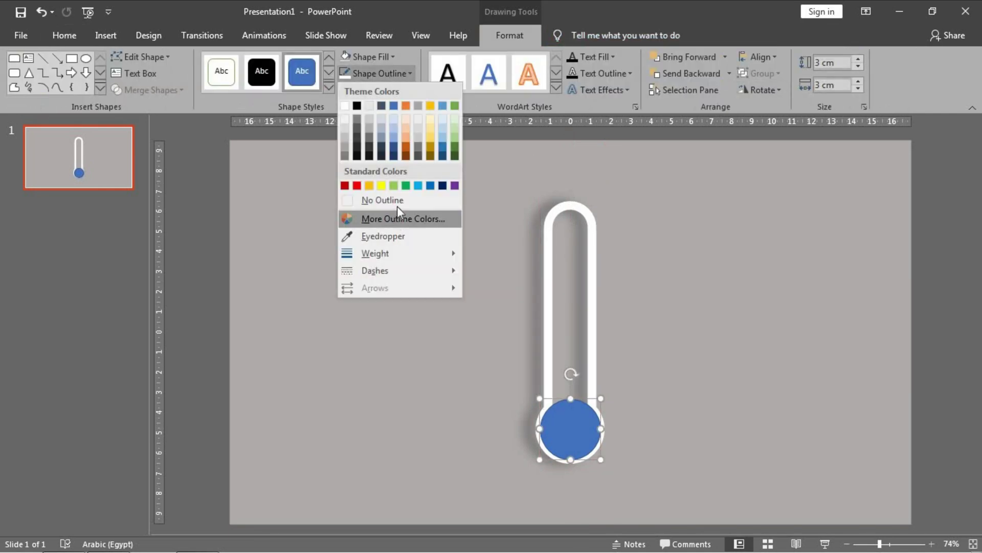
left_click(397, 201)
left_click(379, 57)
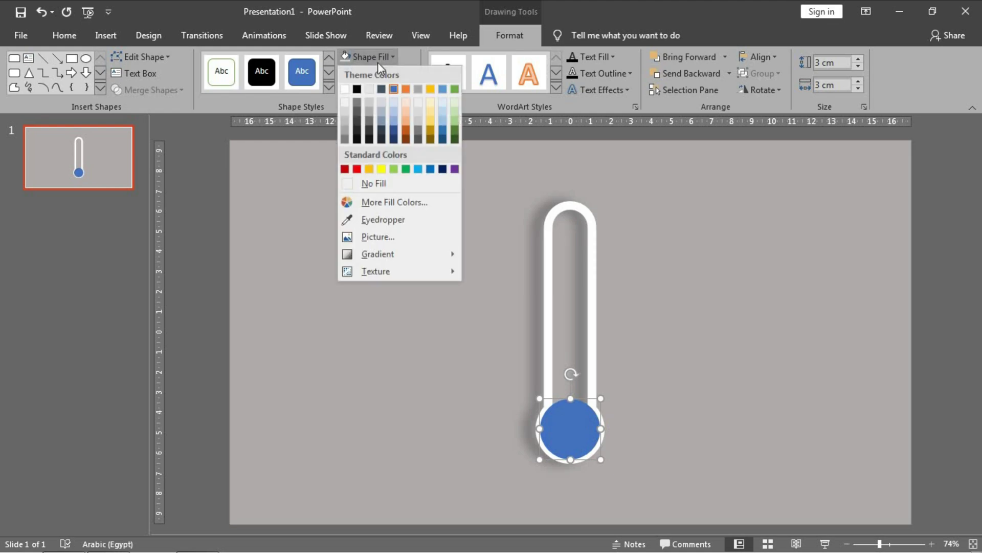
left_click(356, 114)
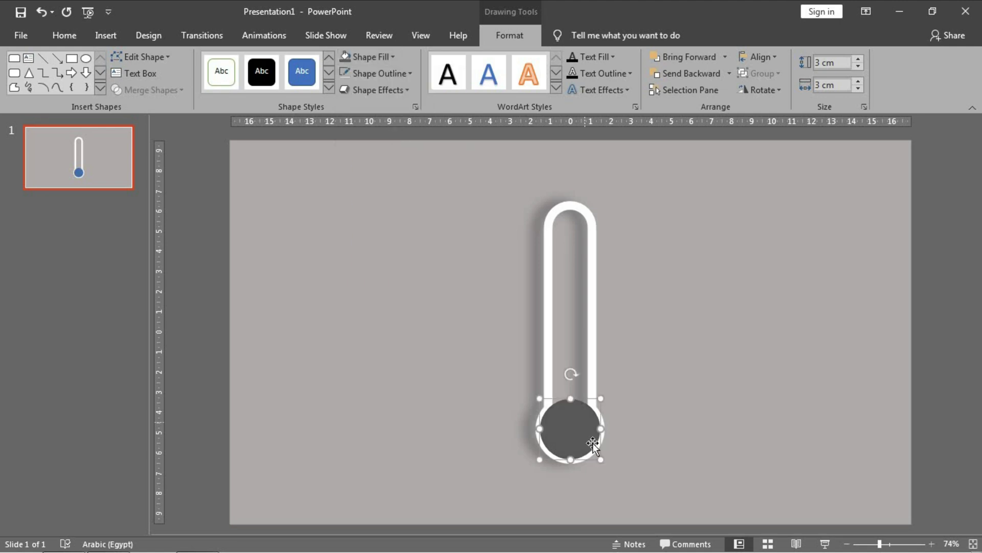
Send the dark grey circle behind the white thermometer outline
right_click(590, 443)
left_click(646, 282)
left_click(691, 300)
scroll(585, 323, "down", 1)
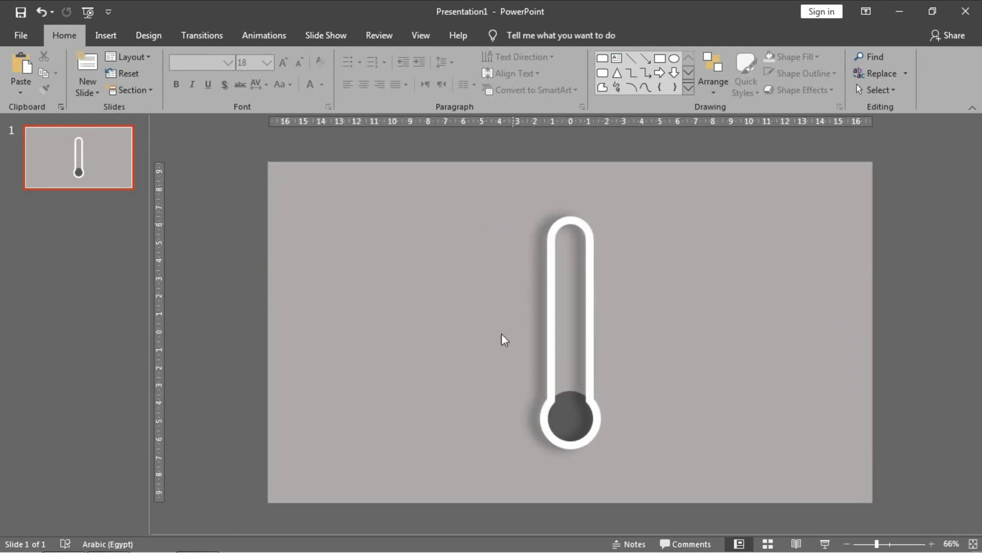
Insert a Clustered Column chart on the slide
left_click(96, 36)
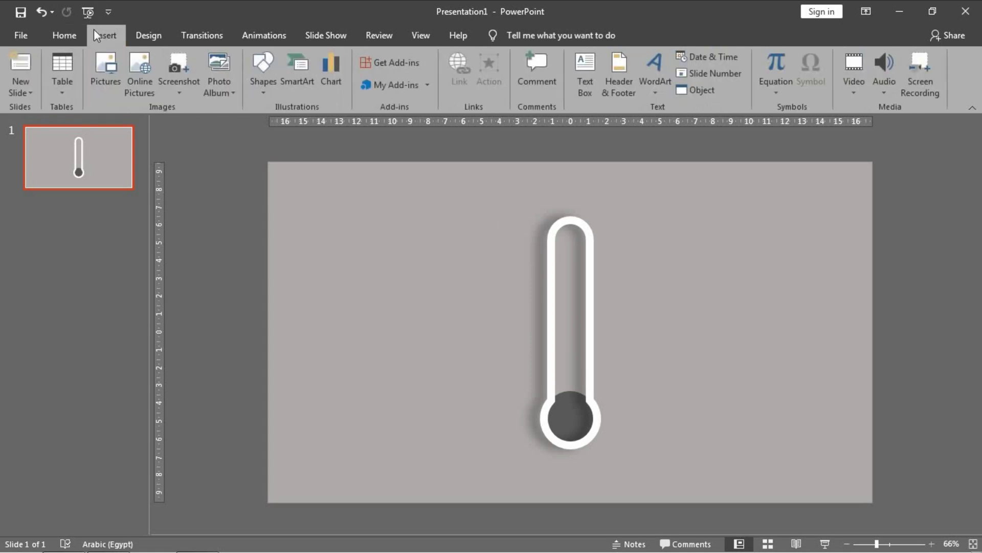
left_click(331, 83)
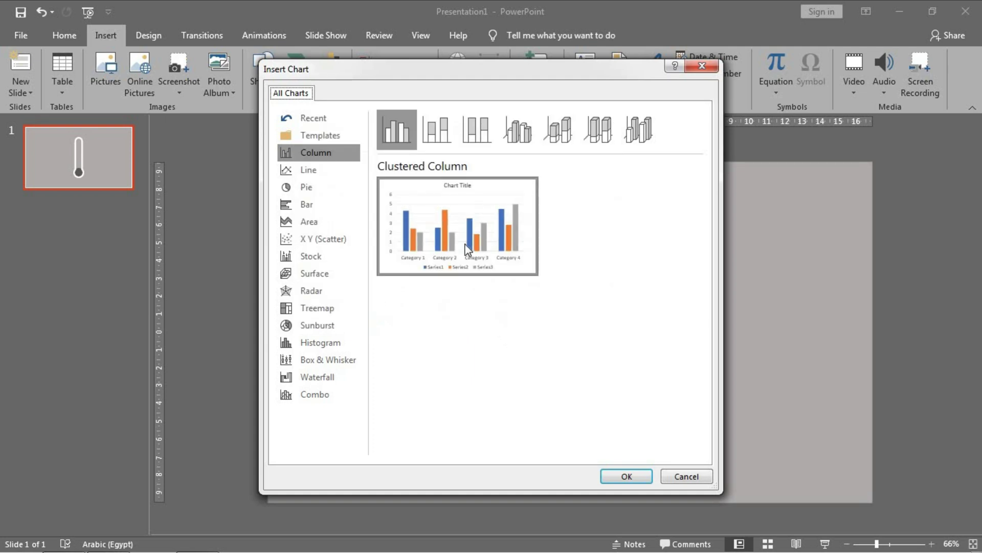
left_click(625, 476)
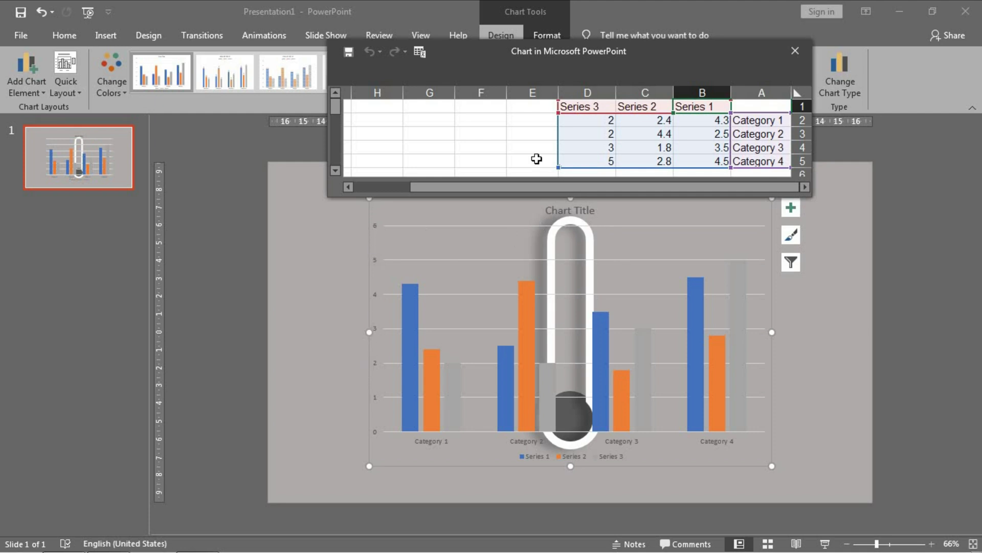
Clear the chart data for Categories 2 to 4 and for Series 2 and 3, including their headings
left_click_drag(533, 133, 781, 162)
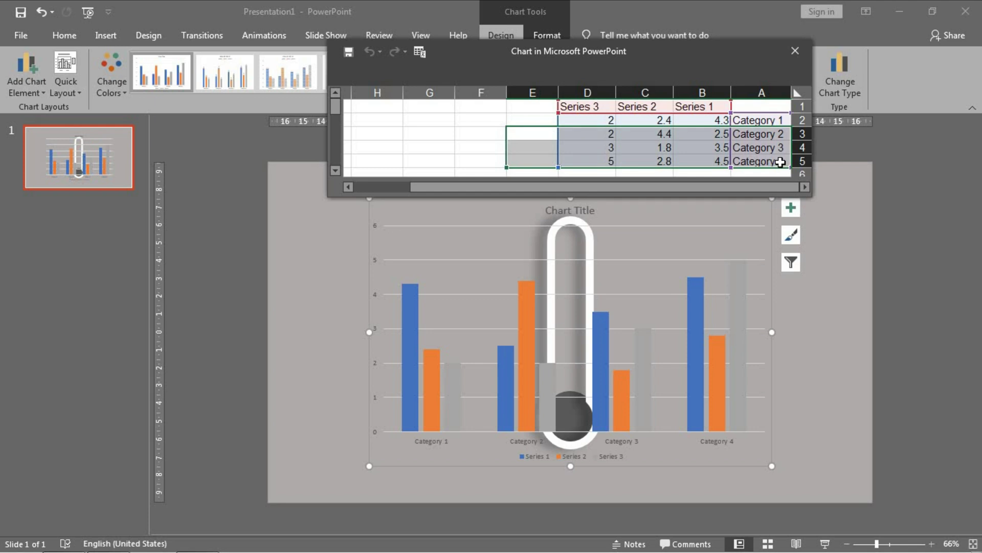
key("Delete")
left_click_drag(538, 118, 668, 115)
key("Delete")
left_click(546, 102)
left_click_drag(546, 103, 636, 107)
key("Delete")
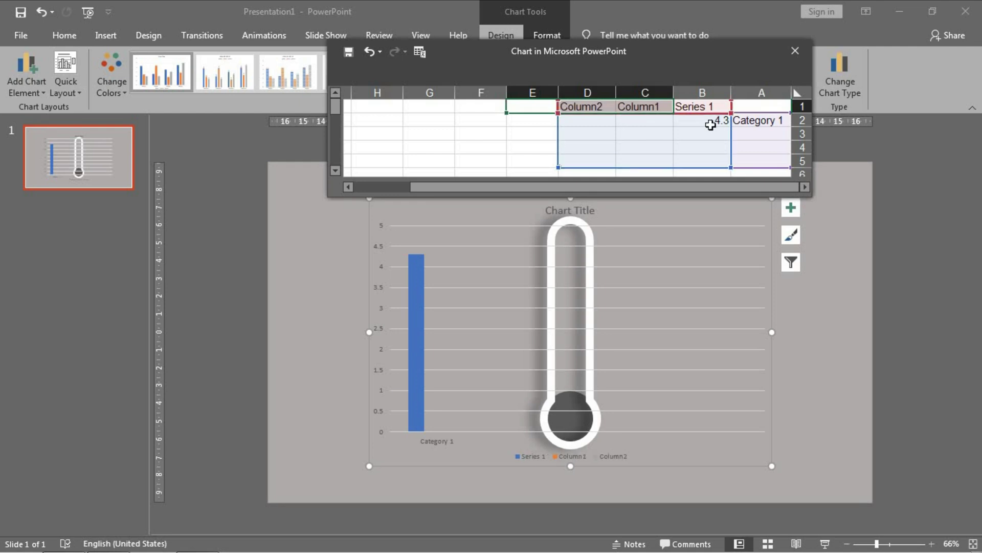
Set the Series 1 value of Category 1 to 70 and close the chart's data sheet
left_click(710, 125)
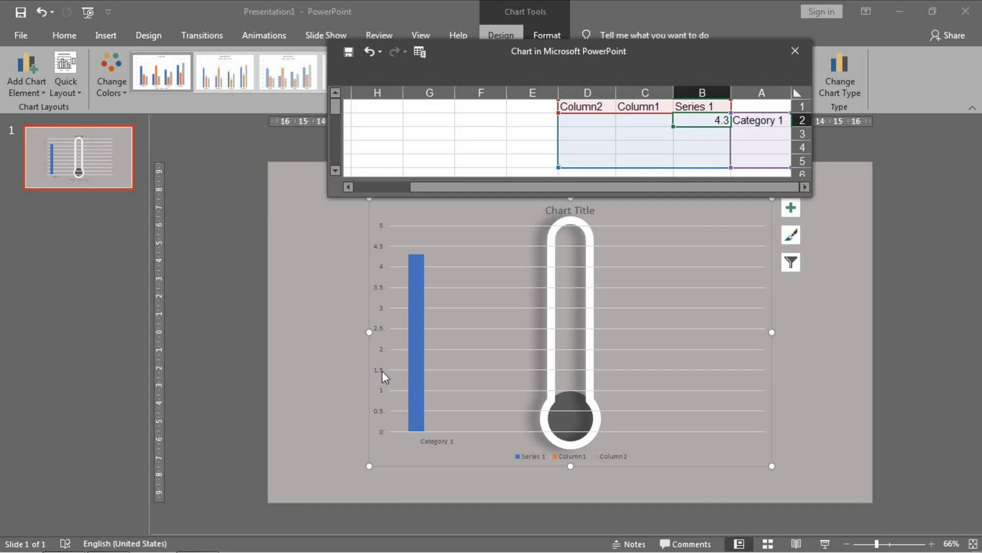
double_click(716, 120)
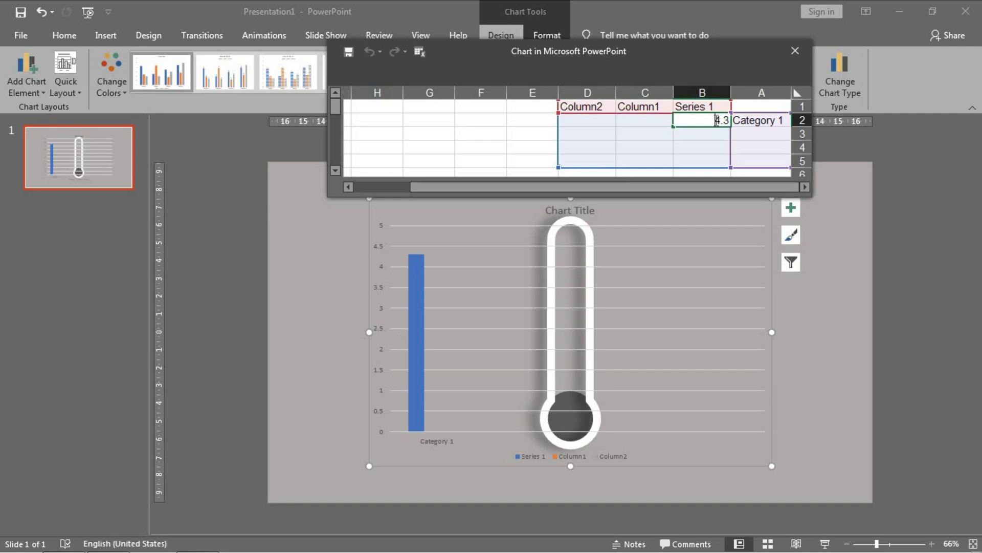
double_click(716, 120)
type("70")
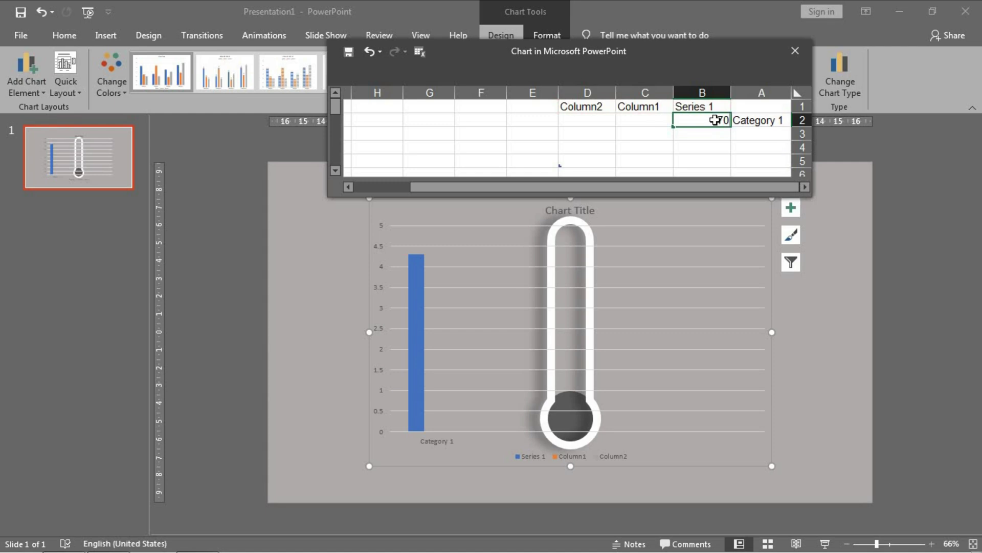
key("Return")
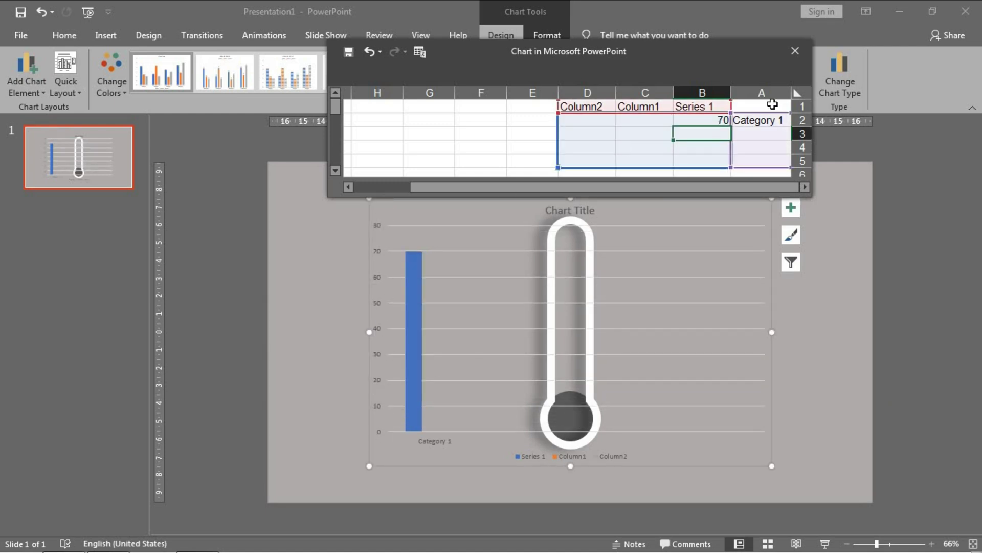
left_click(795, 51)
Delete the chart's title, gridlines, legend and category axis, leaving the column and value axis
left_click(569, 209)
key("Delete")
left_click(683, 205)
left_click(668, 234)
key("Delete")
left_click(582, 457)
key("Delete")
left_click(437, 456)
key("Delete")
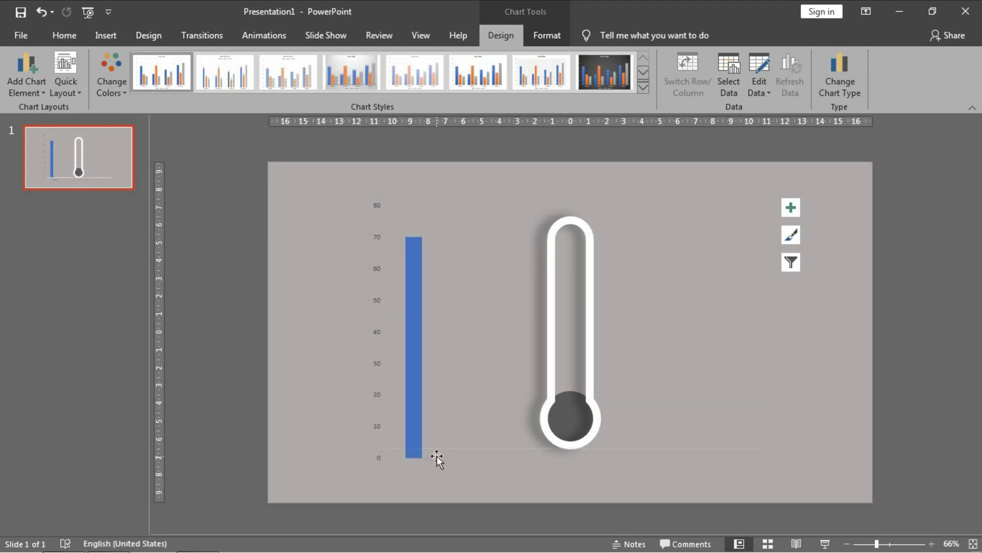
Move the chart over the thermometer, then shorten it to the tube's height and narrow its width
left_click(381, 234)
left_click(582, 197)
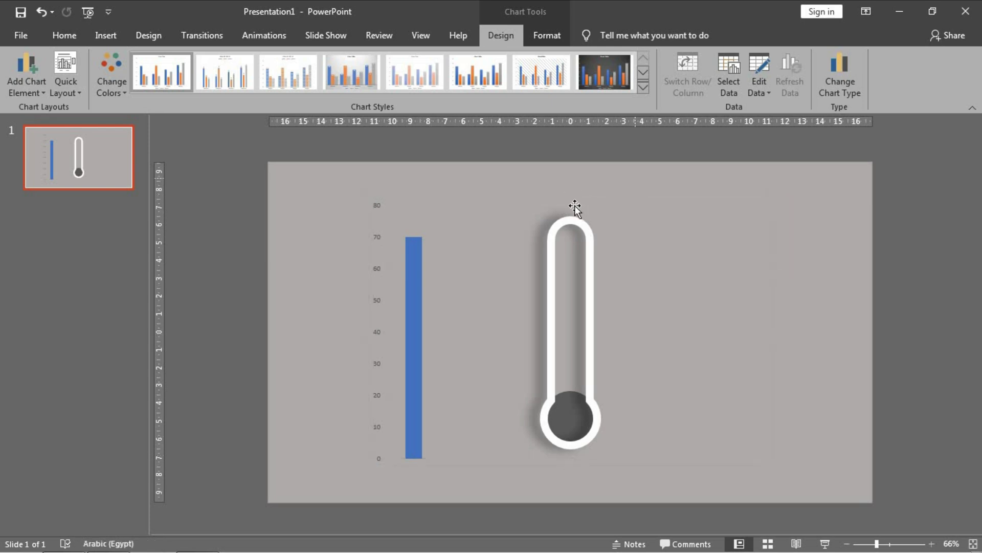
left_click(361, 223)
left_click(376, 206)
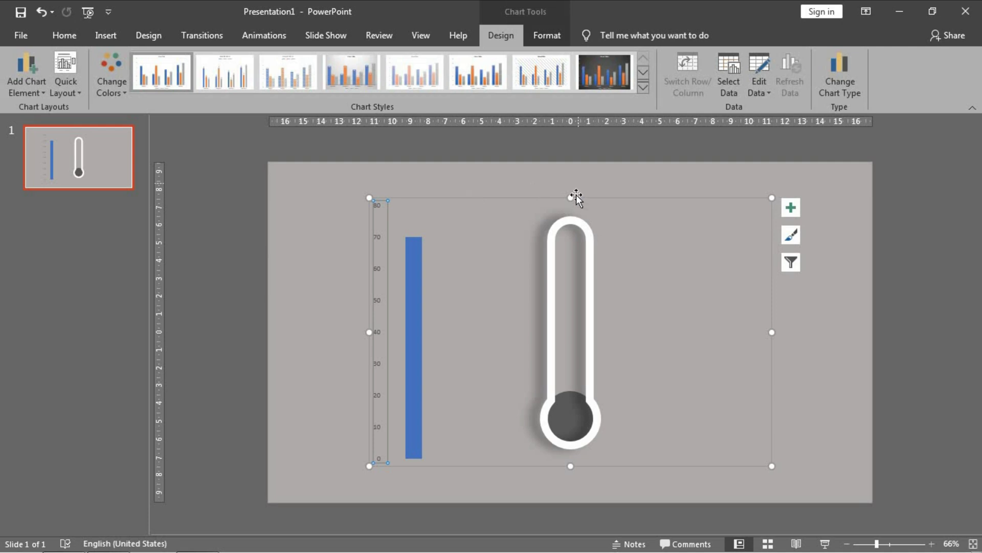
left_click_drag(573, 197, 637, 186)
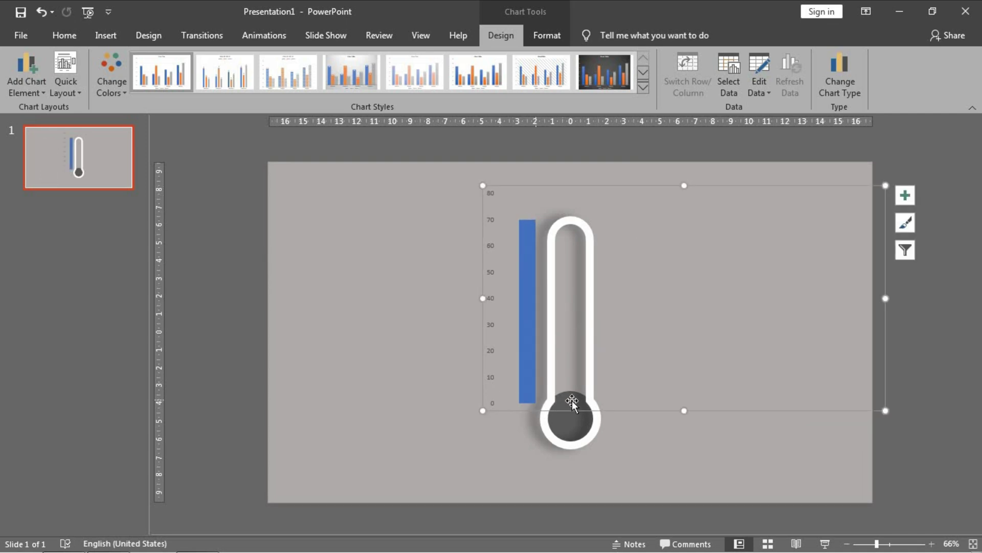
left_click_drag(684, 186, 684, 216)
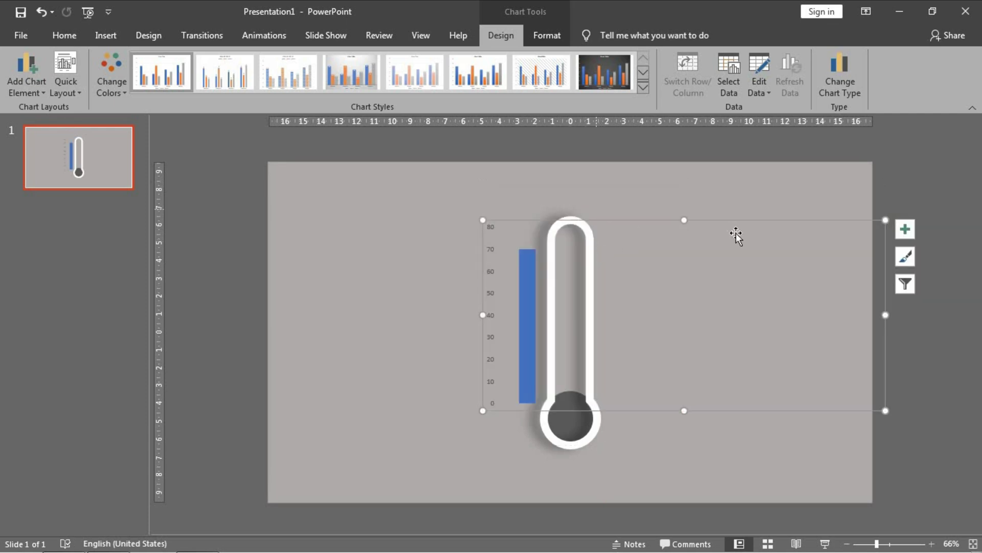
left_click_drag(888, 312, 652, 337)
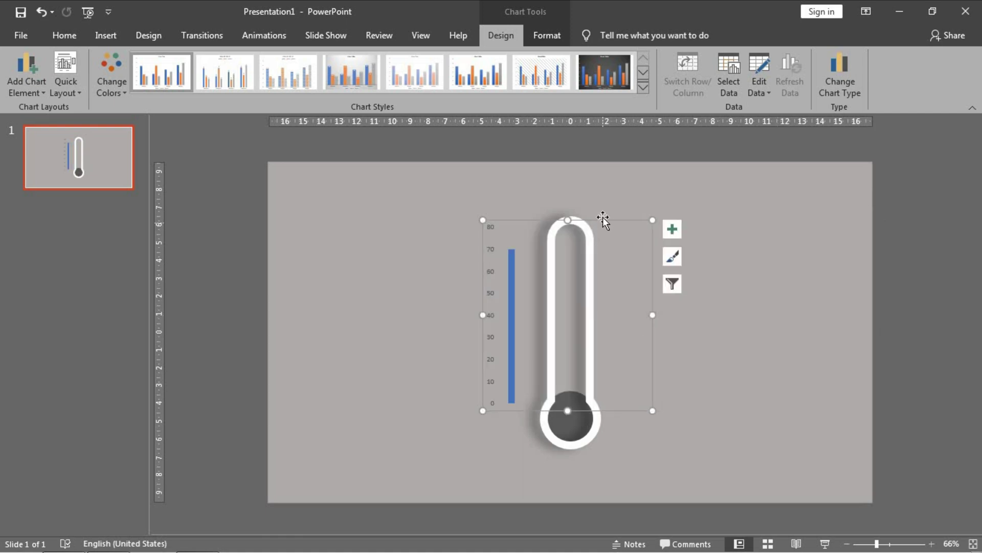
Format the value axis labels in bold black Adobe Gothic Std B
left_click(487, 271)
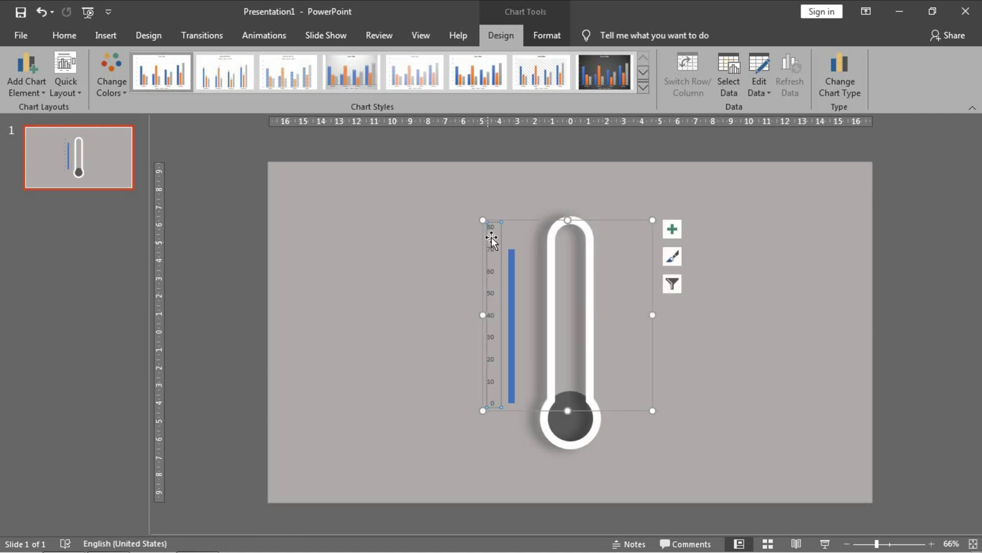
left_click(64, 35)
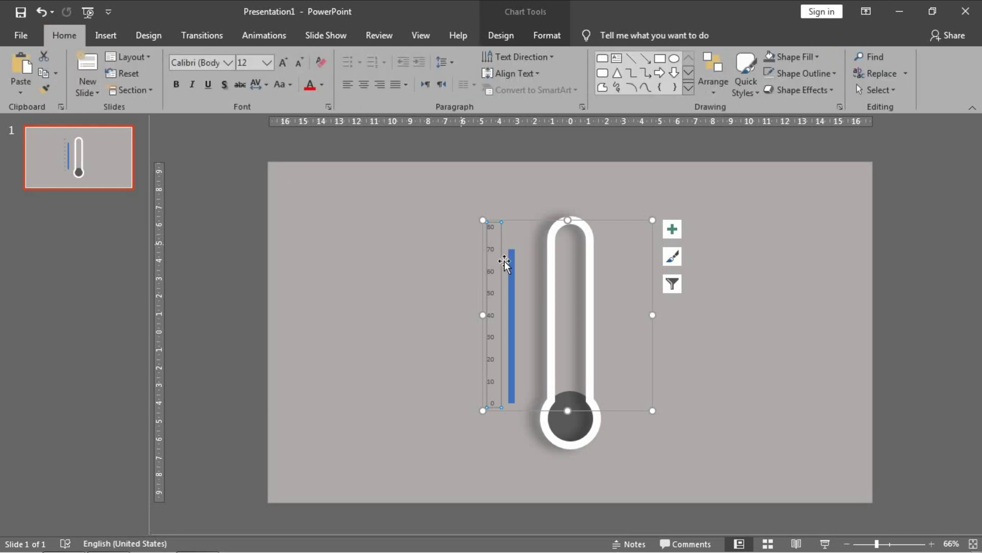
left_click(226, 62)
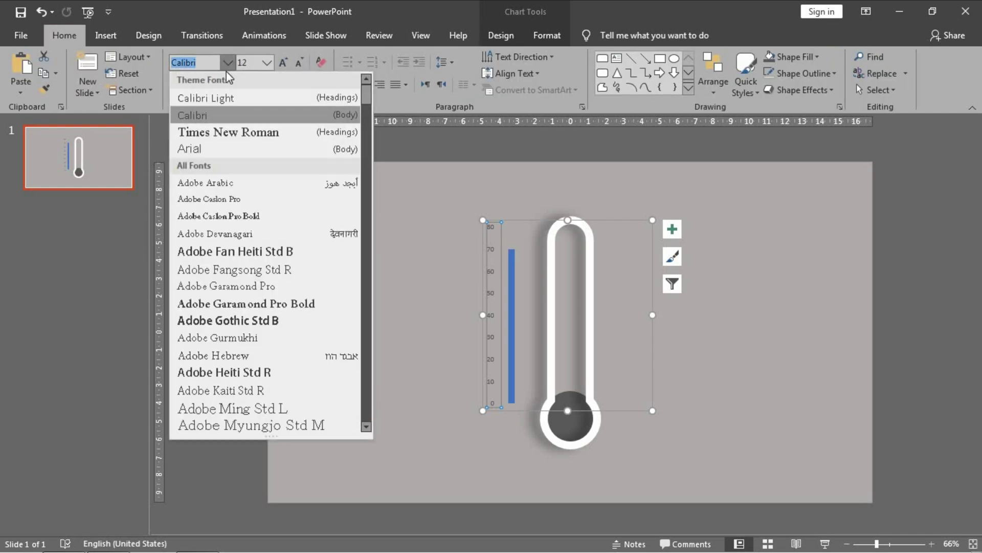
left_click(256, 318)
left_click(177, 84)
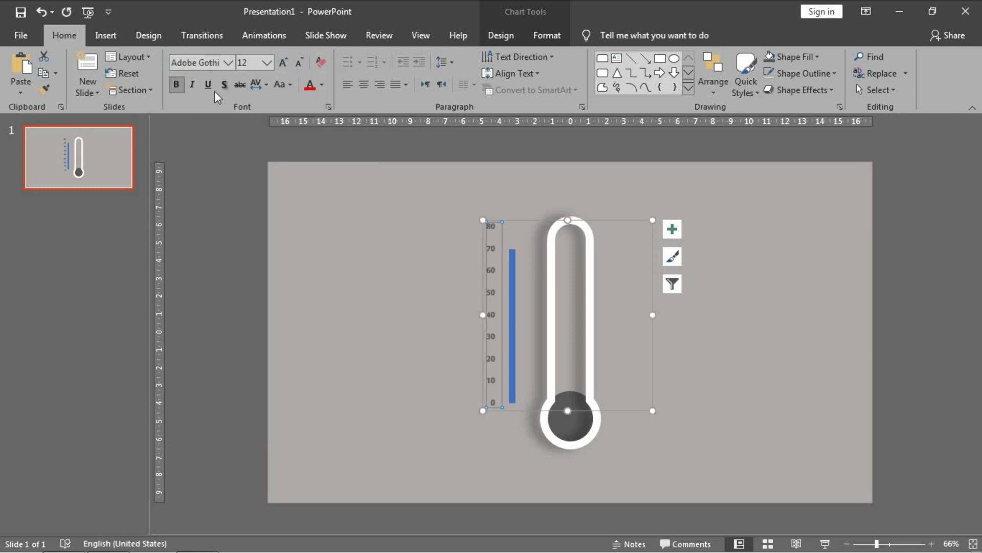
left_click(322, 85)
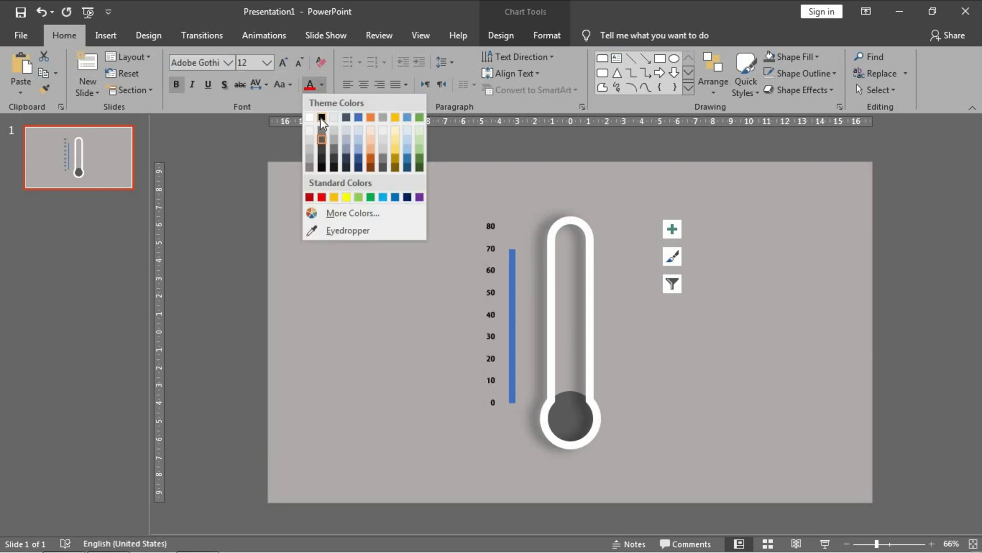
left_click(322, 119)
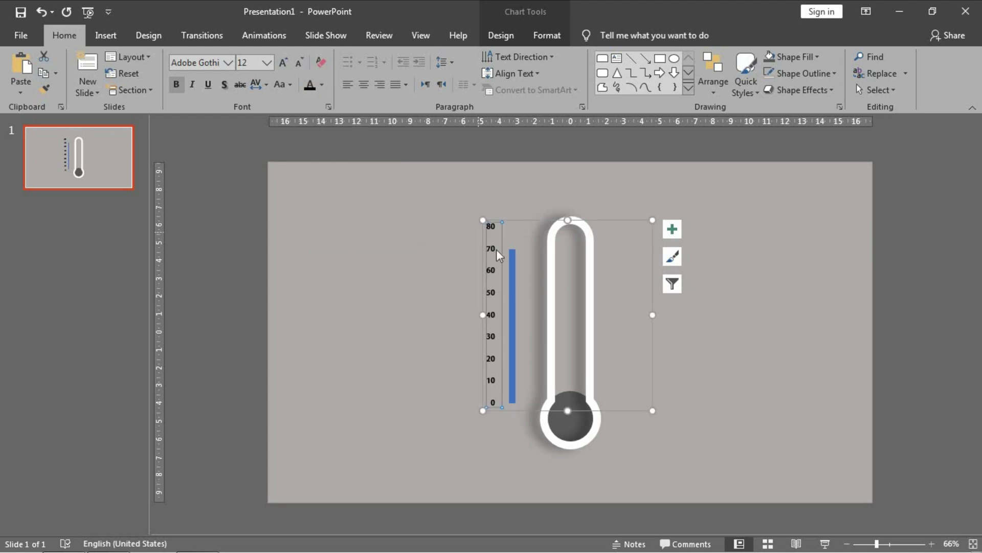
Set the value axis's major tick marks to Outside
right_click(493, 223)
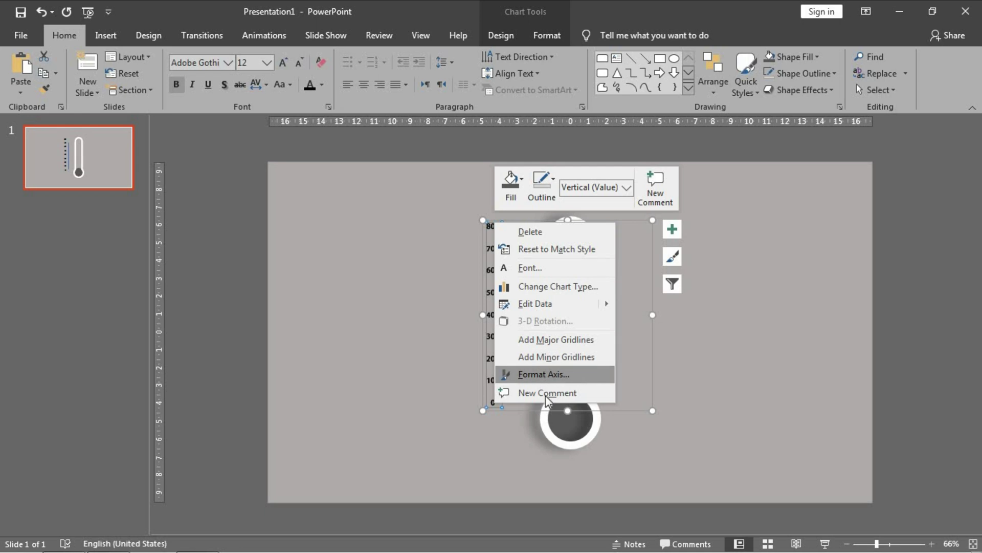
left_click(546, 375)
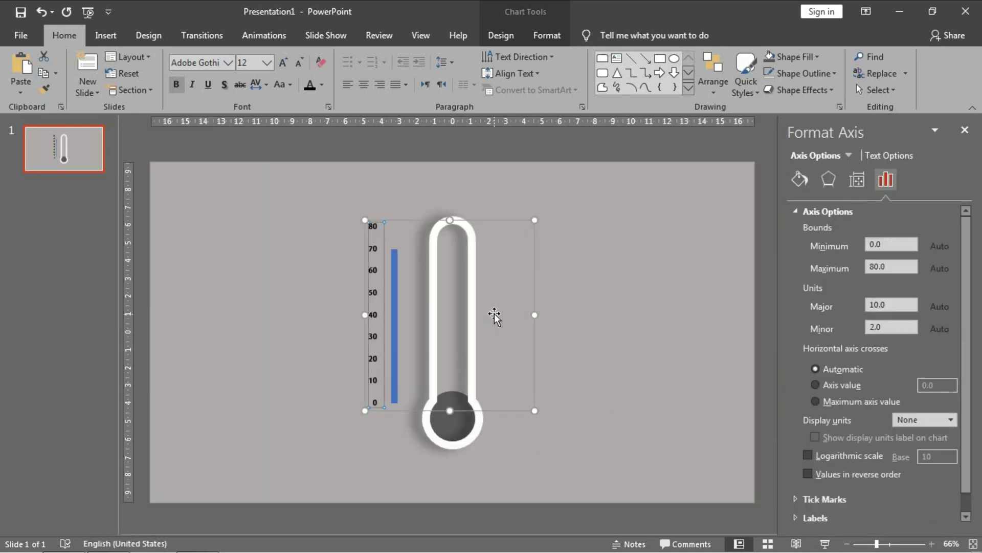
left_click(794, 210)
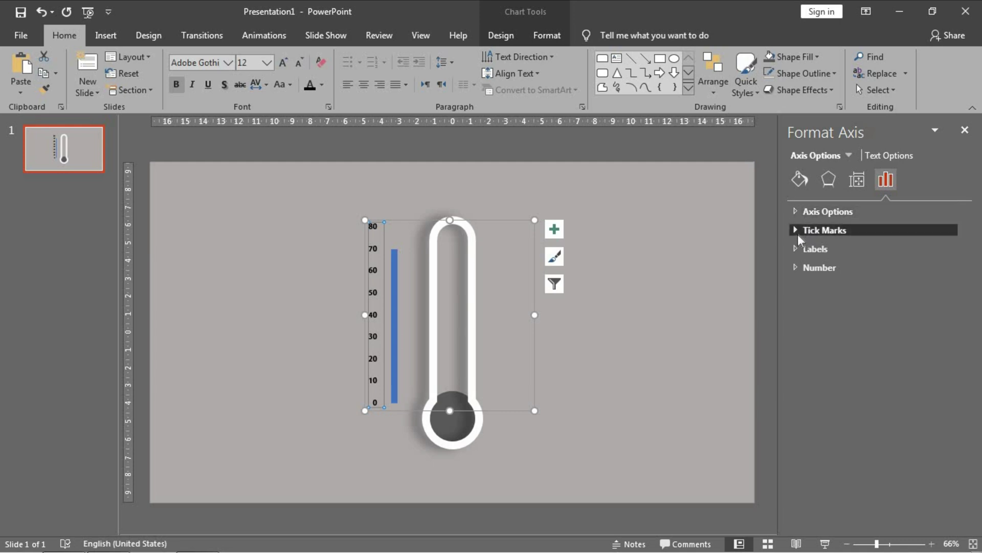
left_click(798, 231)
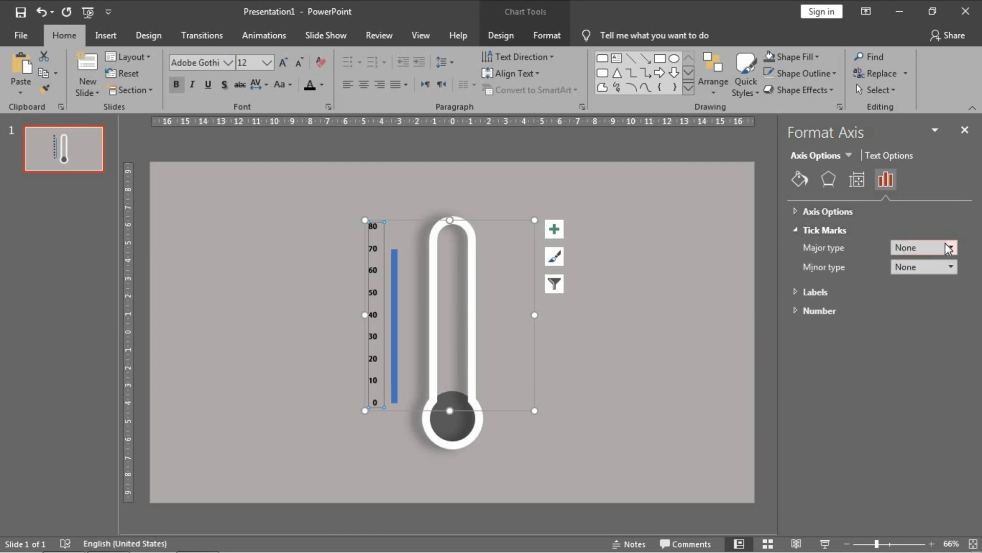
left_click(951, 248)
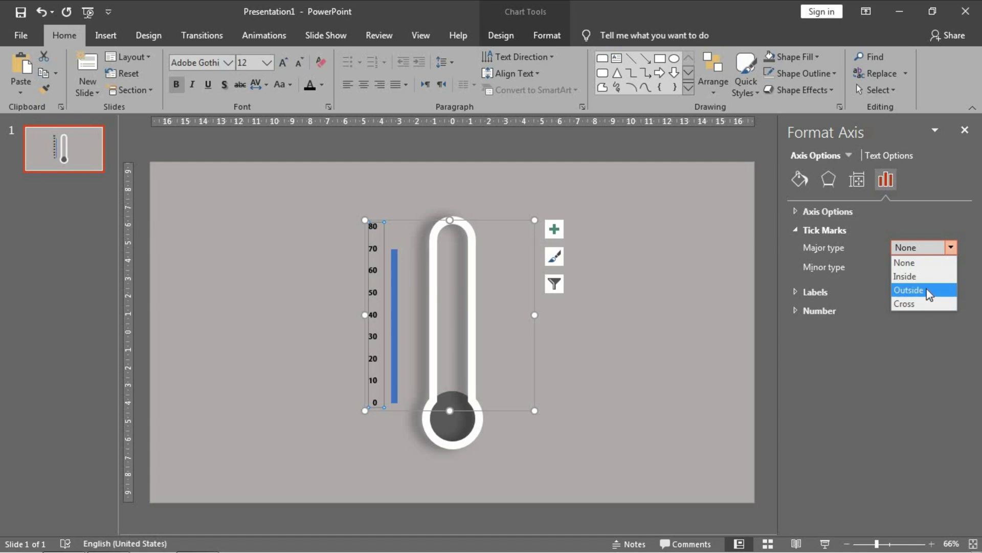
left_click(926, 290)
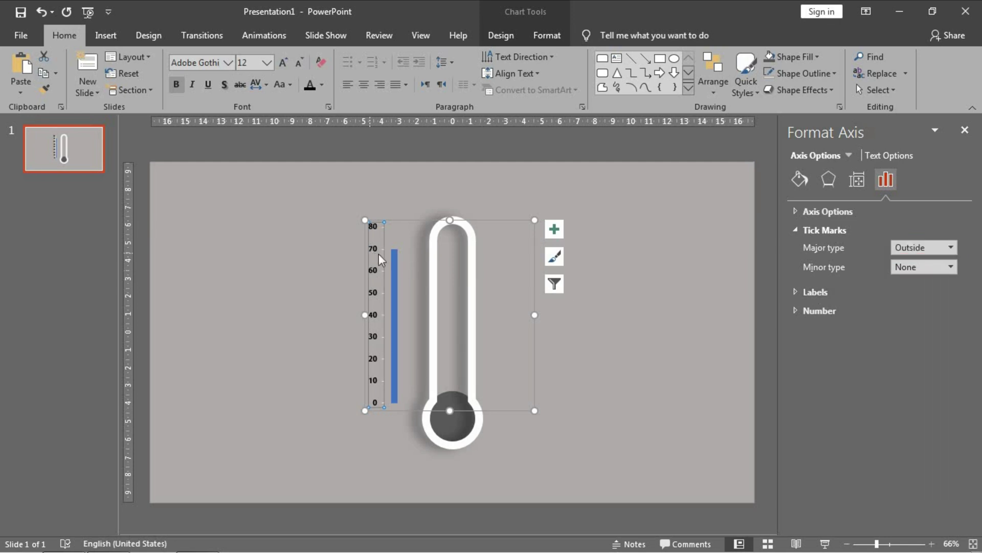
Move the chart slightly toward the thermometer so its value axis sits close beside the tube
left_click(720, 372)
left_click(382, 252)
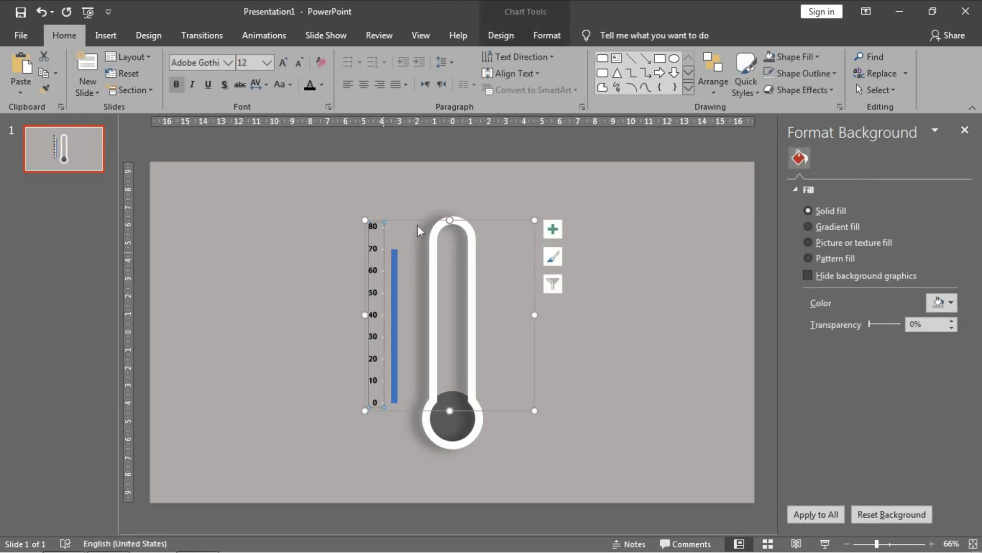
left_click_drag(417, 219, 439, 218)
left_click(655, 366)
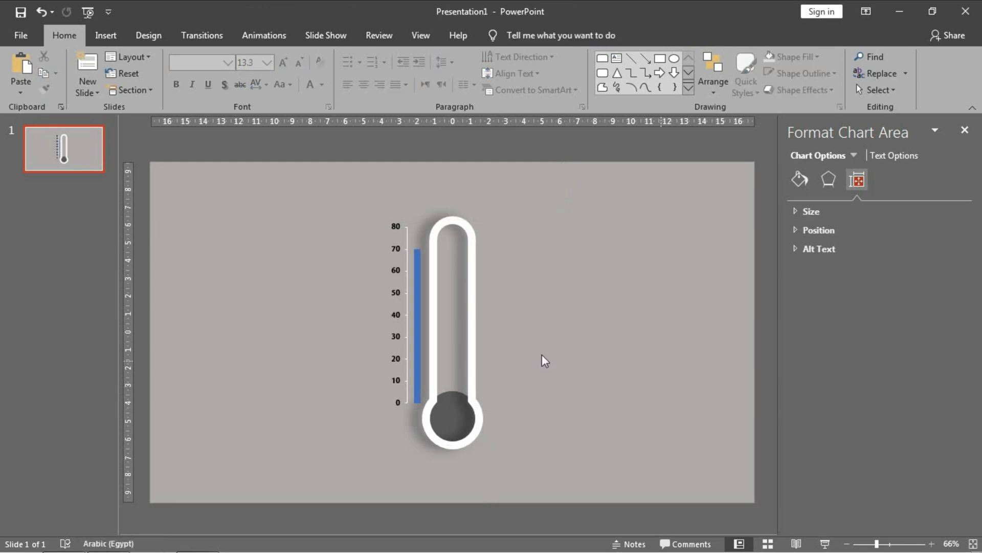
Make the chart's column invisible by giving it no fill and no outline
left_click(419, 273)
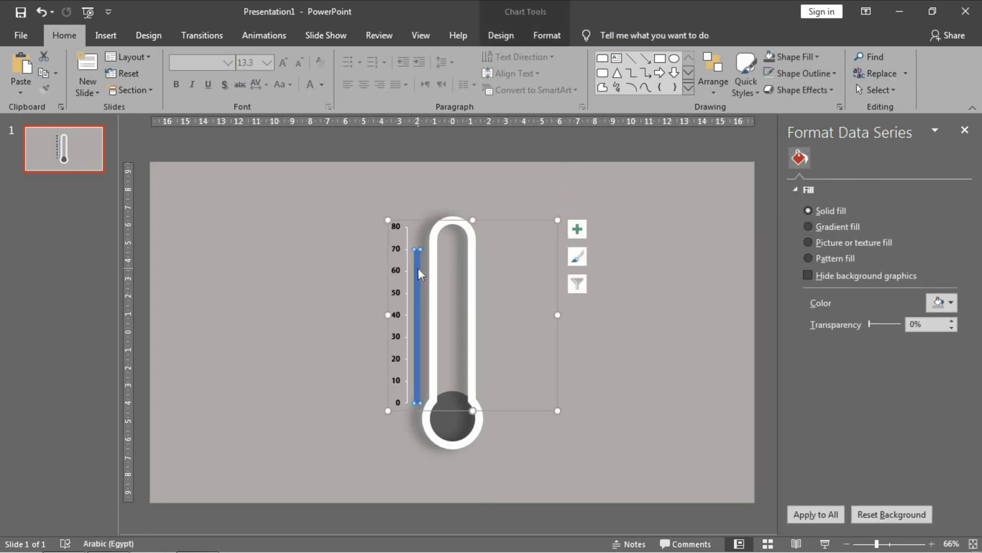
left_click(529, 164)
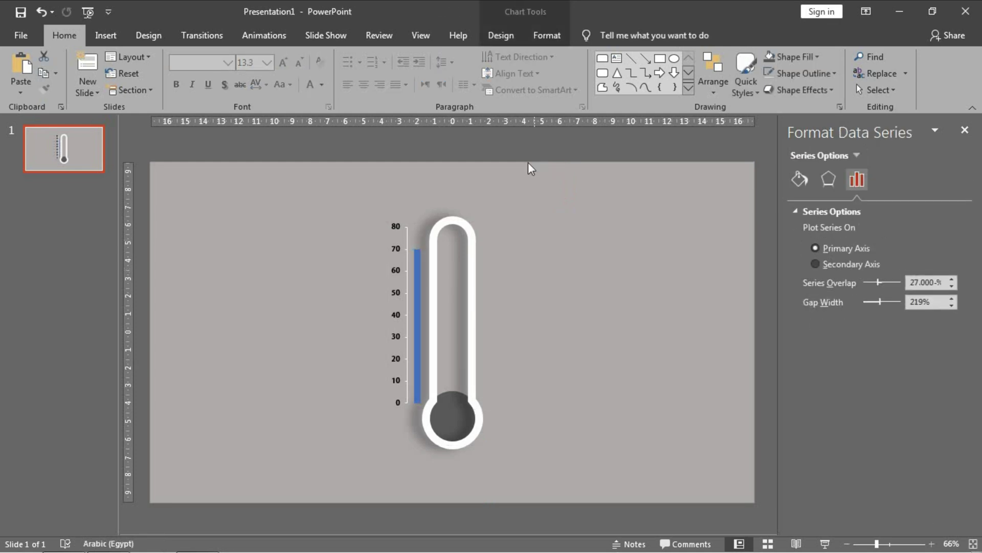
left_click(419, 271)
left_click(419, 275)
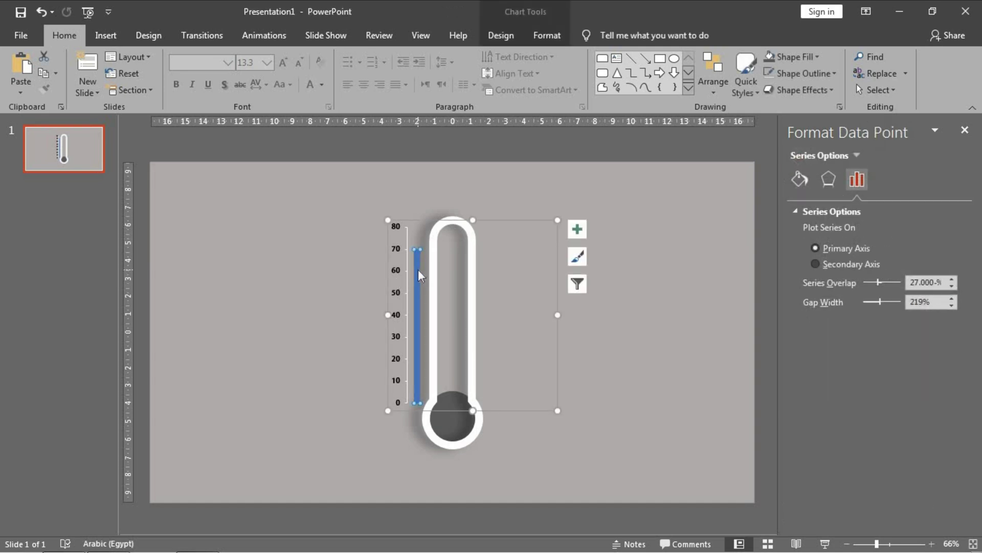
right_click(419, 271)
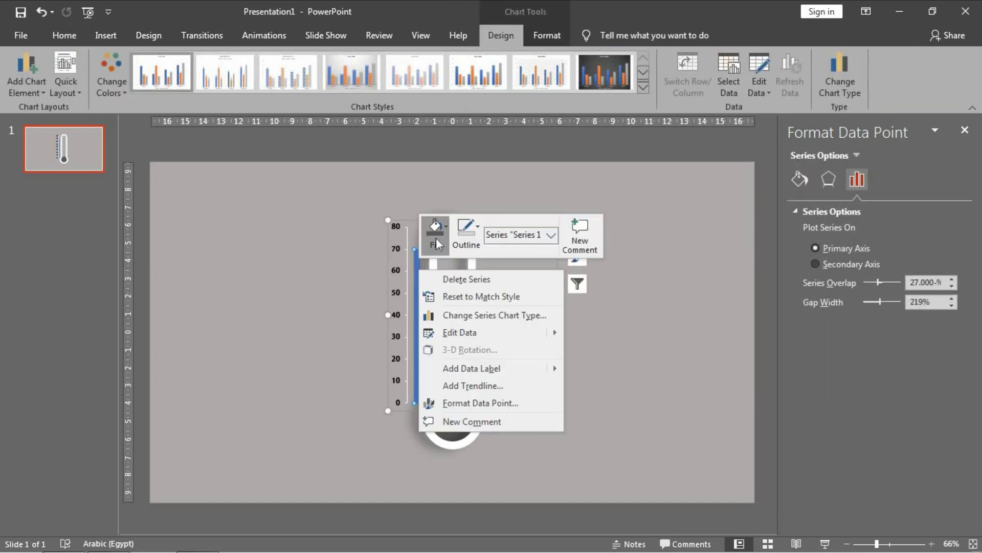
left_click(437, 251)
left_click(449, 373)
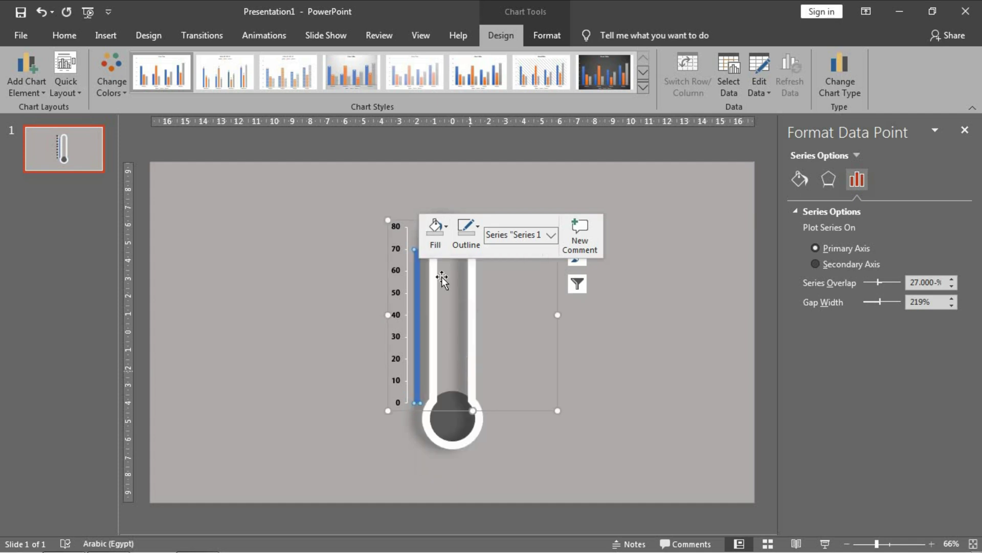
left_click(467, 245)
left_click(515, 373)
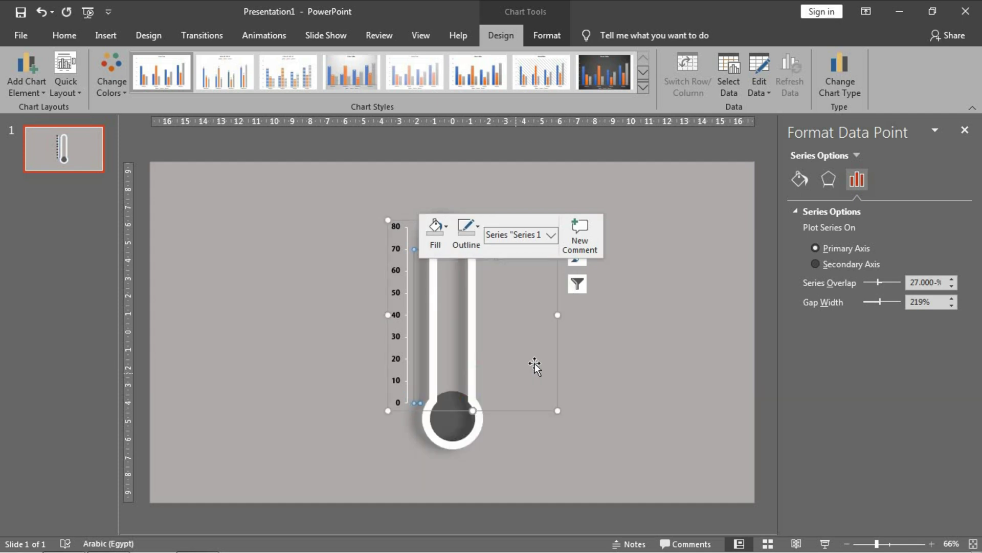
left_click(662, 338)
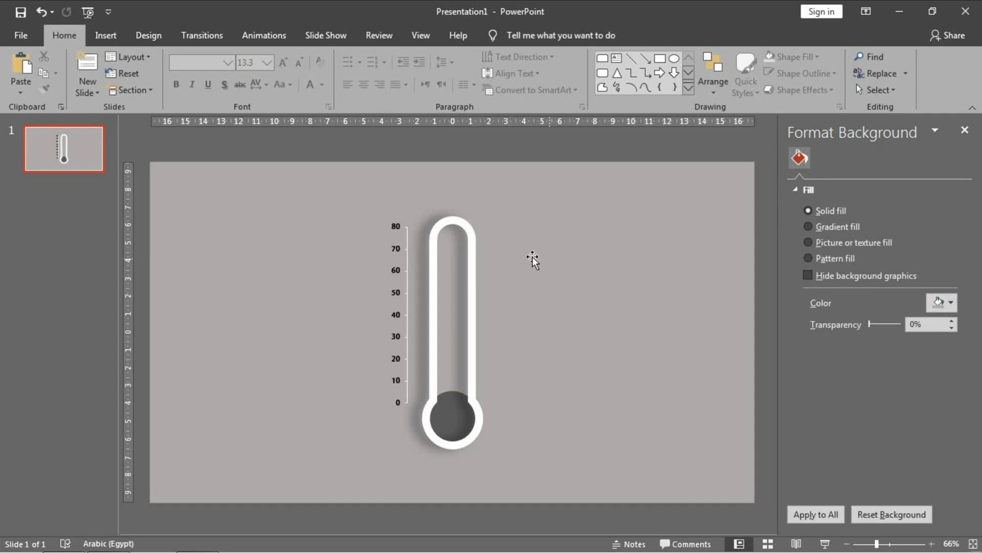
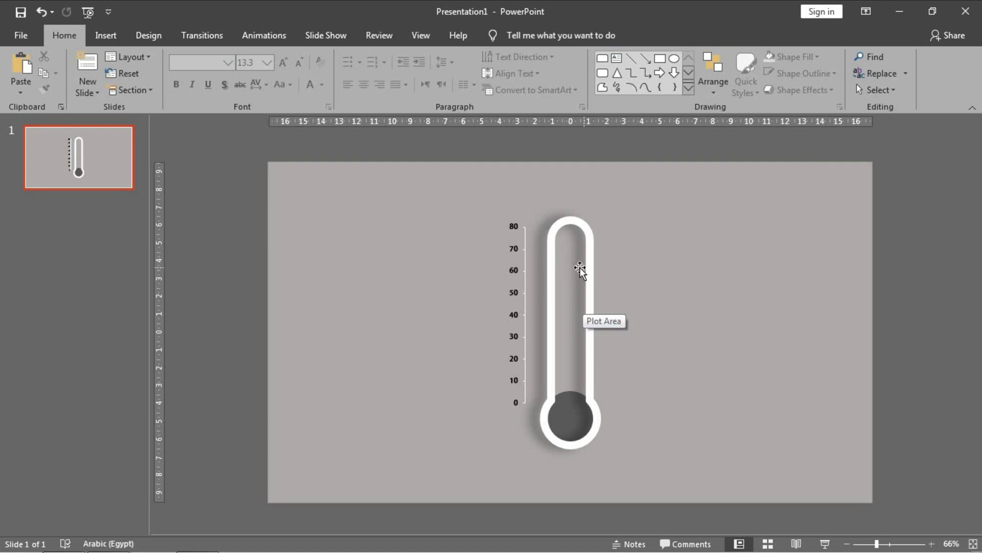
Open the icons presentation and copy the growth chart, dollar, pie chart and handshake icons from slide 1
key("ctrl+o")
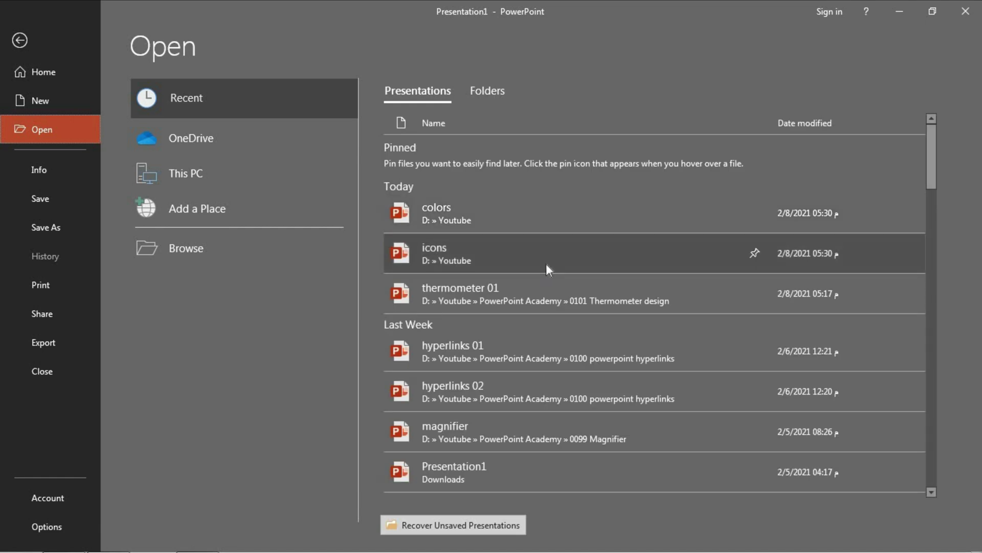
left_click(545, 264)
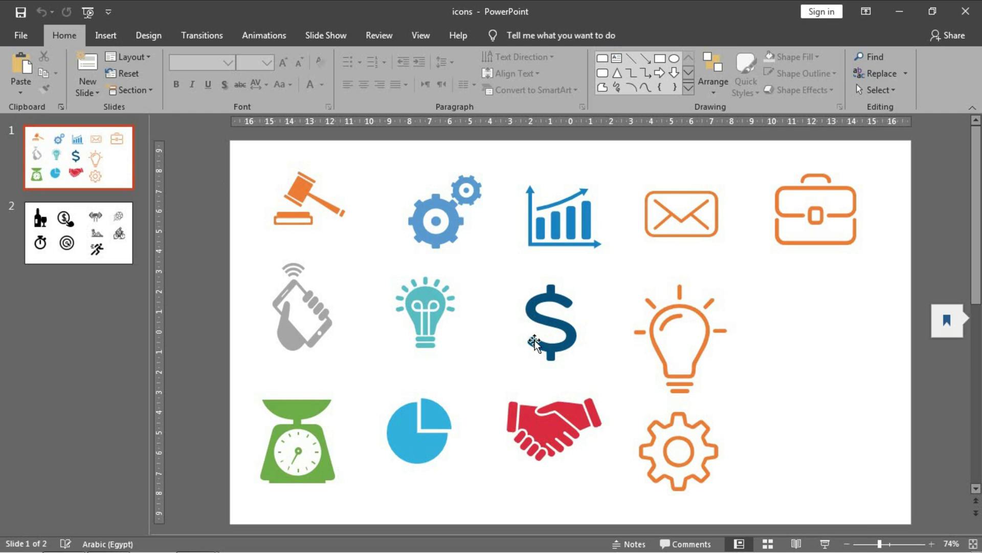
left_click(458, 217)
left_click(572, 226, "shift")
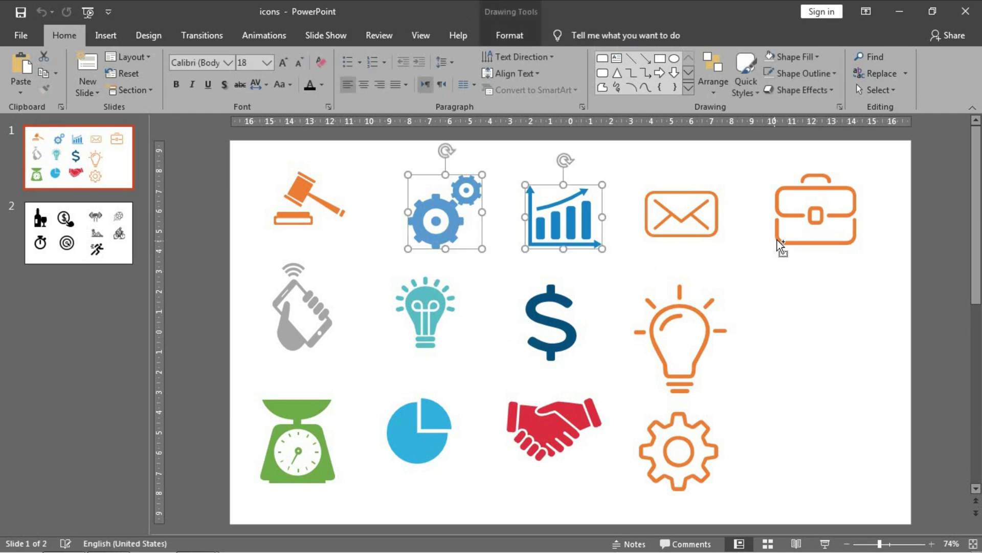
left_click(564, 321, "shift")
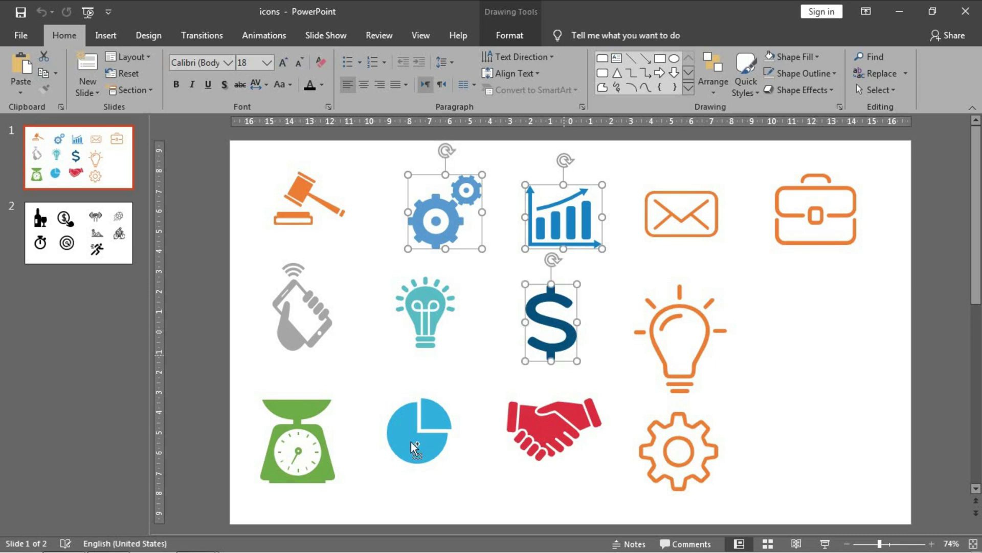
left_click(412, 434, "shift")
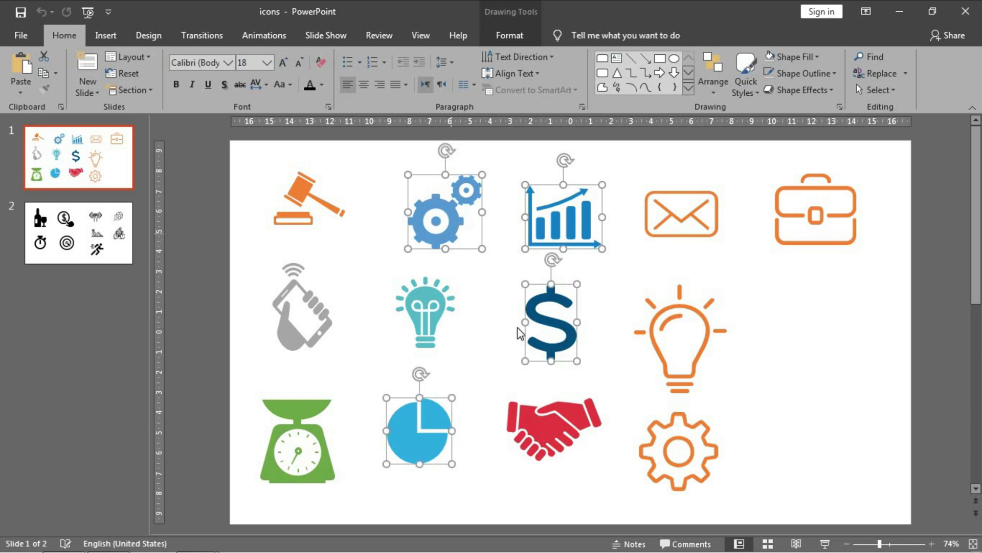
left_click(452, 250, "shift")
left_click(545, 412, "shift")
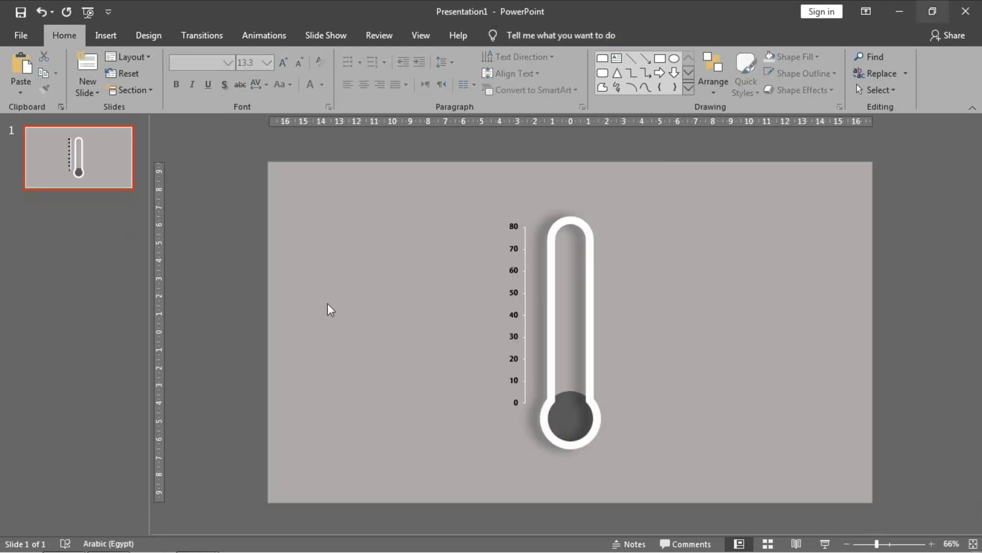
Paste and enlarge the icons, placing the growth chart upper left, handshake lower left, pie upper right and dollar lower right on the slide
key("ctrl+v")
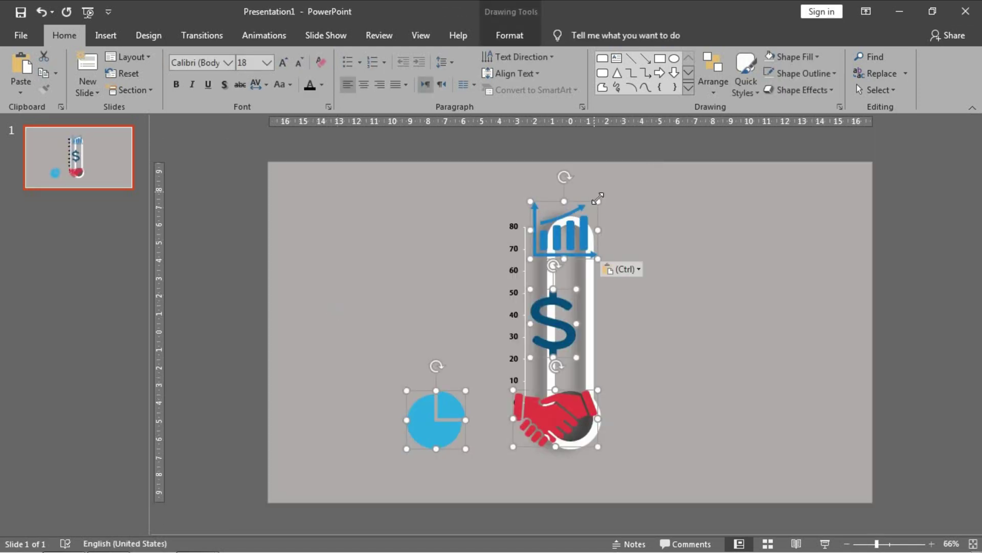
mouse_move(597, 201)
left_mouse_down()
mouse_move(618, 186)
mouse_move(347, 202)
mouse_move(370, 181)
left_mouse_up()
left_click(705, 253)
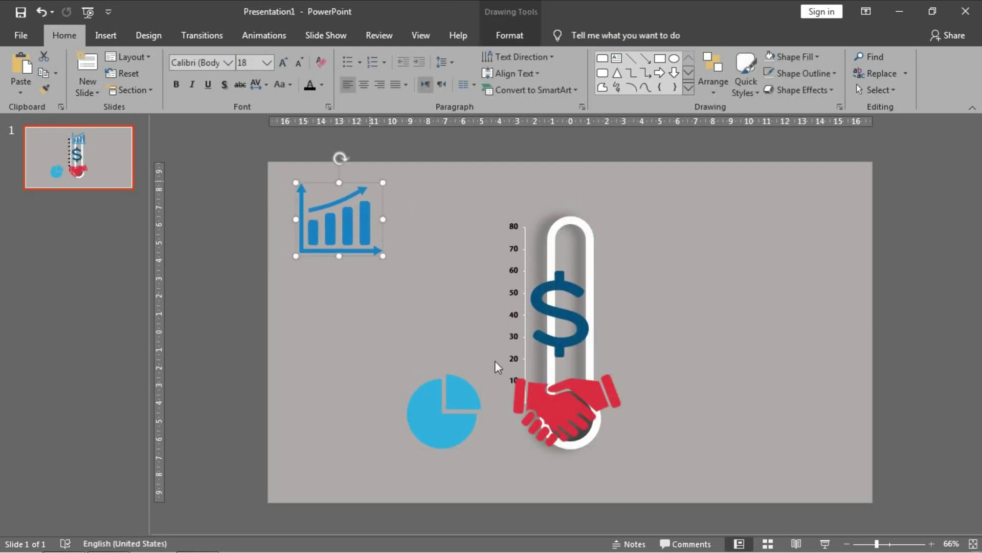
left_click_drag(560, 422, 354, 448)
left_click_drag(453, 420, 775, 236)
mouse_move(559, 307)
left_mouse_down()
mouse_move(799, 411)
mouse_move(768, 416)
left_mouse_up()
left_click(742, 319)
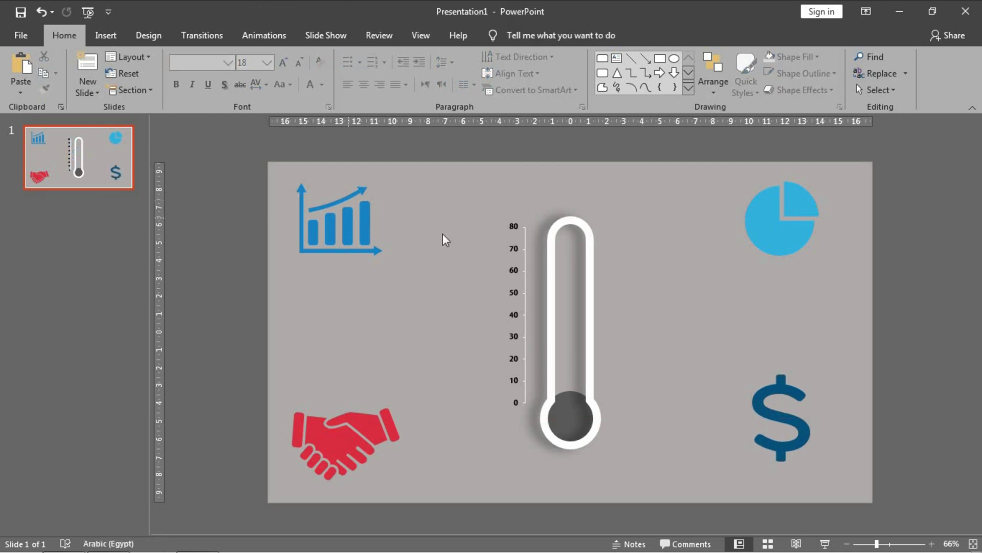
Open the colors presentation and go to the circle palettes on slide 3
key("ctrl+o")
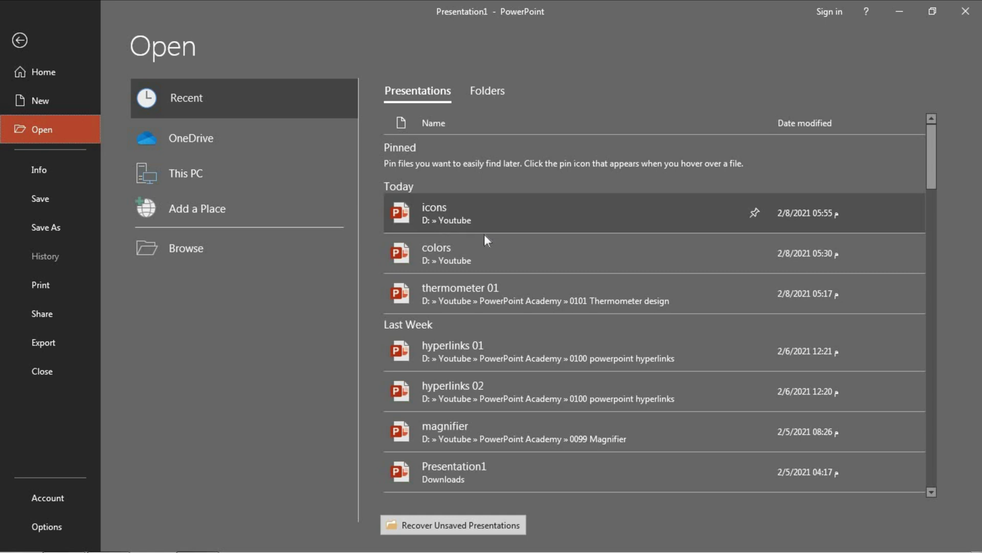
left_click(499, 262)
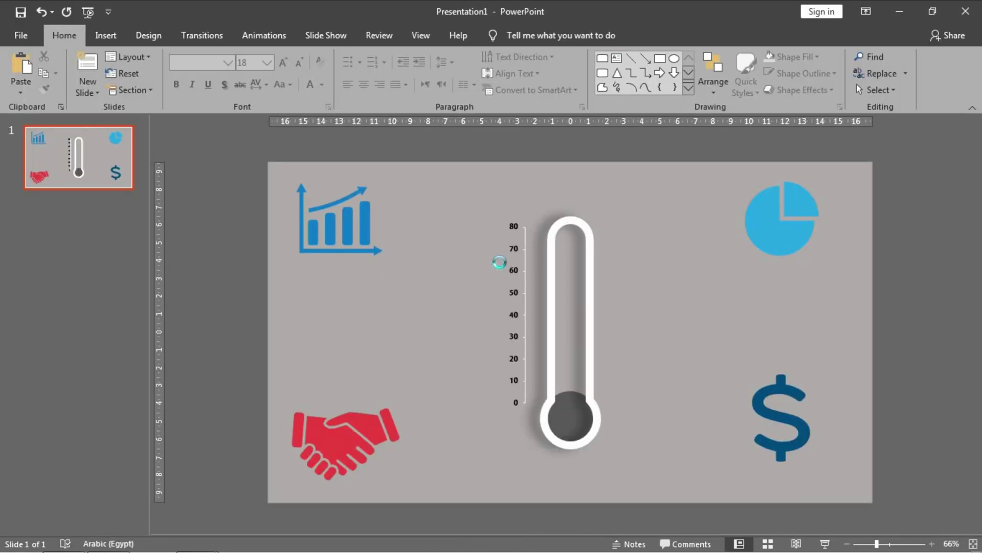
left_click(848, 106)
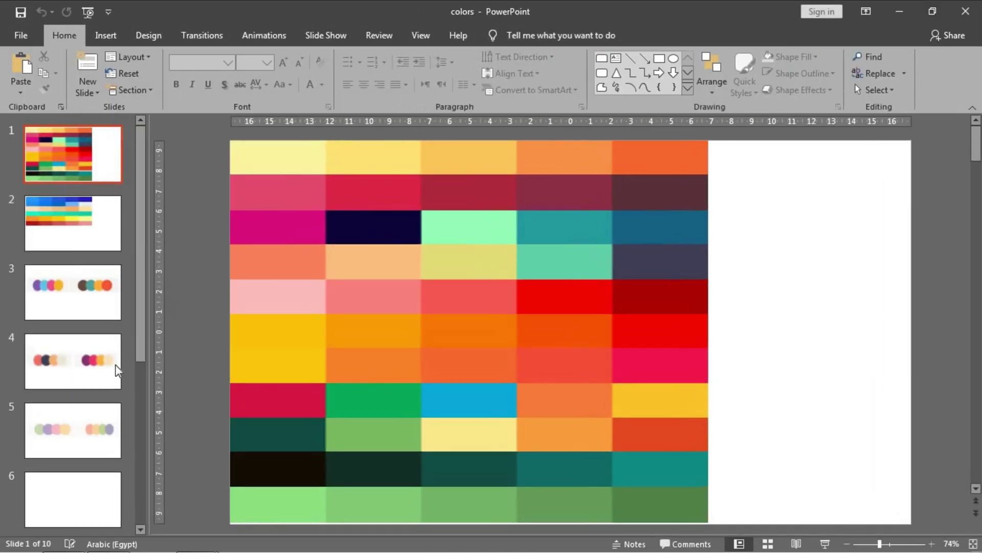
left_click(85, 416)
left_click(99, 486)
left_click(84, 439)
left_click(94, 296)
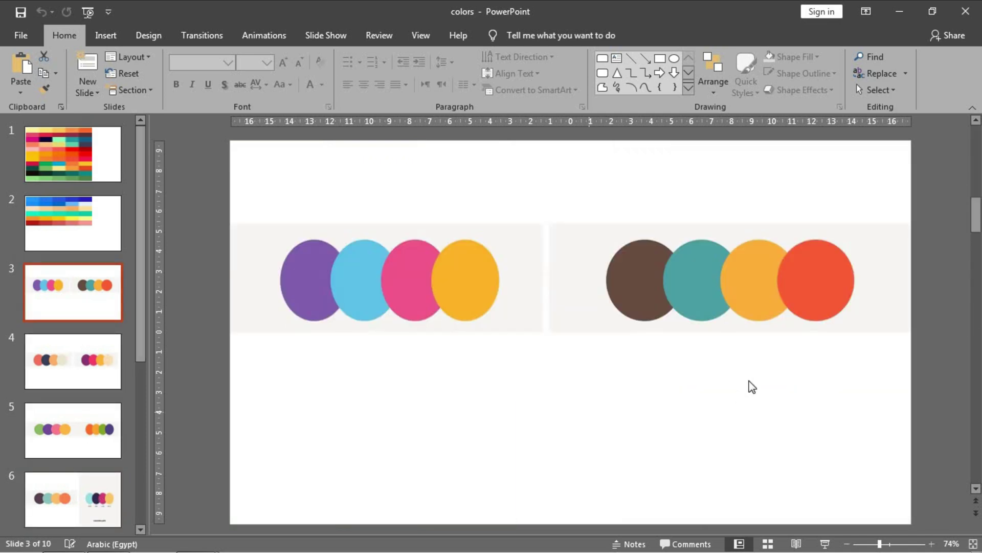
Copy the brown, teal, orange and red palette picture, close the colors file and paste the picture over the thermometer
left_click(729, 287)
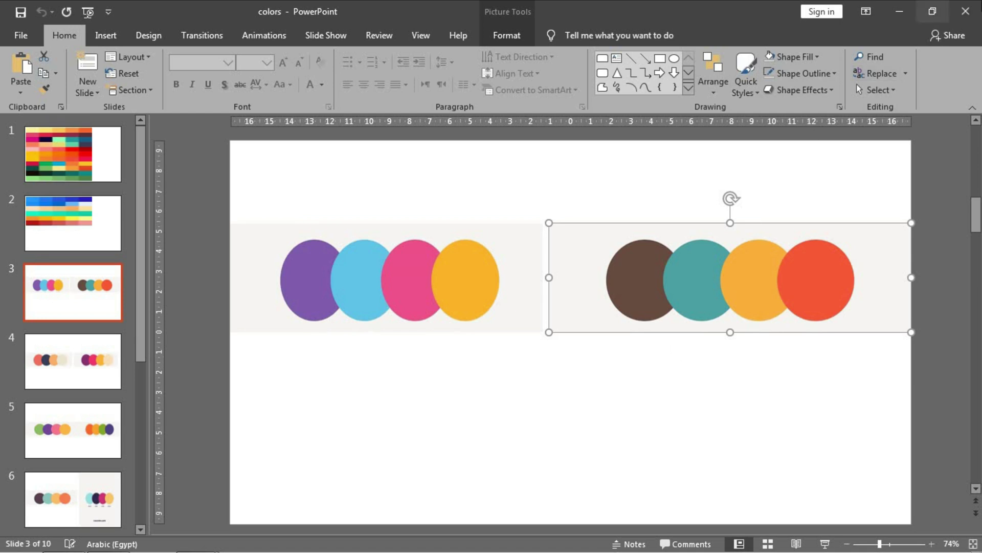
left_click(965, 12)
key("ctrl+v")
left_click_drag(665, 286, 537, 314)
Fill the growth chart icon with the palette's brown using the Eyedropper
left_click(360, 212)
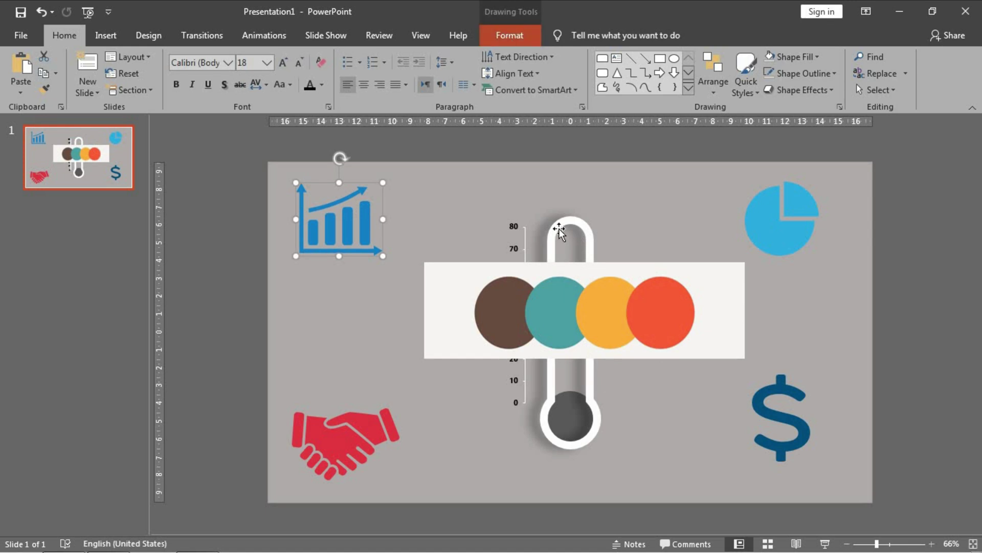
left_click(394, 56)
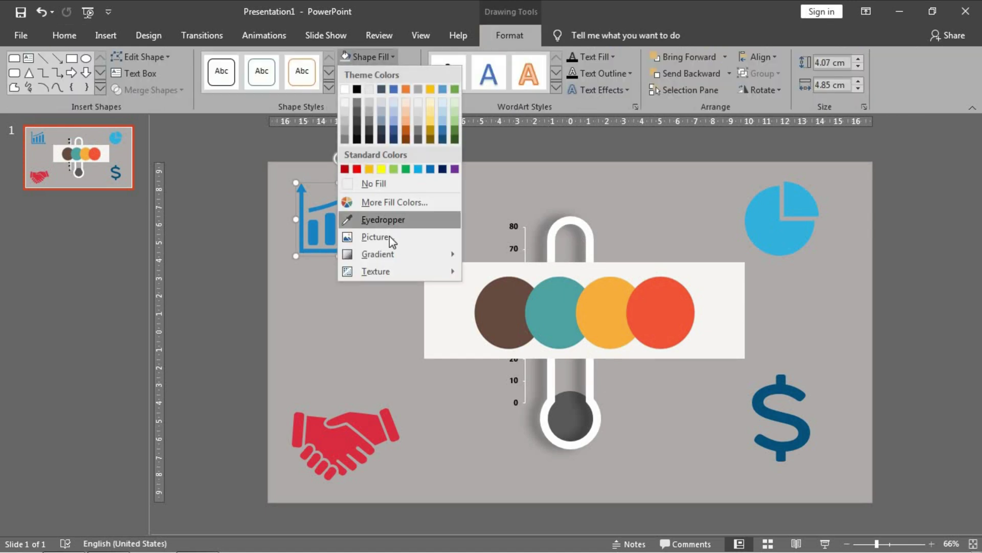
left_click(385, 220)
left_click(506, 317)
Fill the handshake icon with the palette's teal using the Eyedropper
left_click(337, 441)
left_click(383, 59)
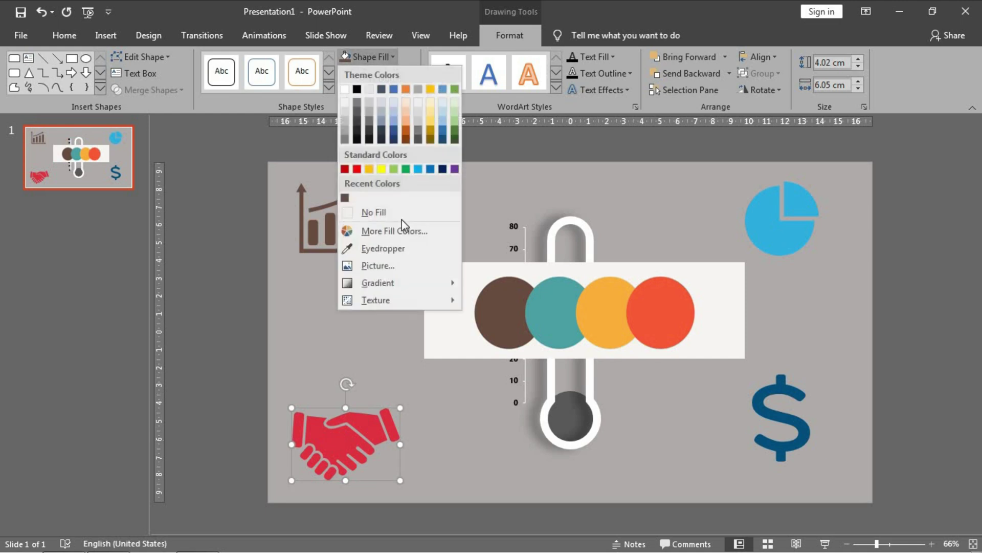
left_click(407, 246)
left_click(569, 324)
Fill the pie chart icon with the palette's orange using the Eyedropper
left_click(773, 225)
left_click(380, 56)
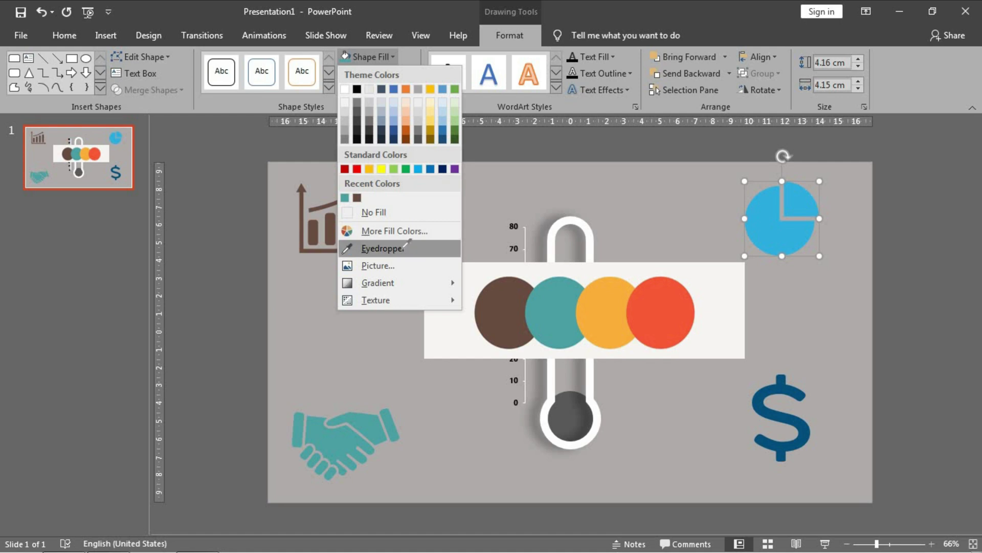
left_click(394, 248)
left_click(609, 307)
Fill the dollar icon with the palette's red using the Eyedropper, and delete the palette picture
left_click(790, 414)
left_click(364, 57)
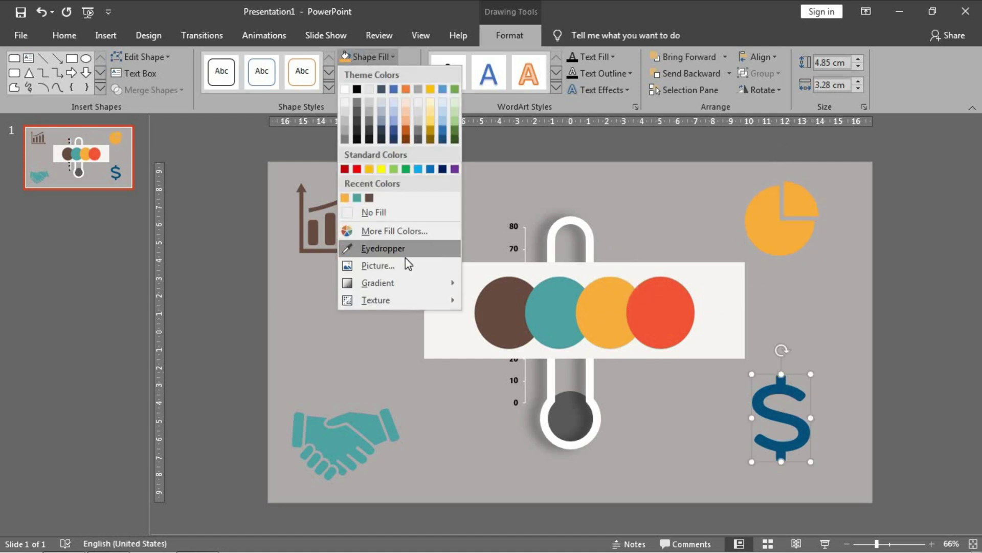
left_click(394, 247)
left_click(679, 327)
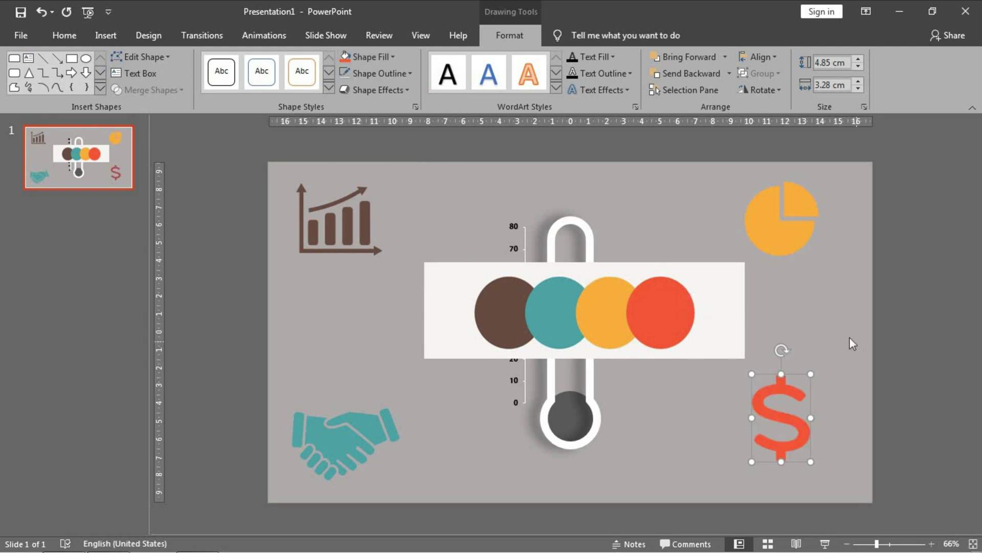
left_click(691, 308)
key("Delete")
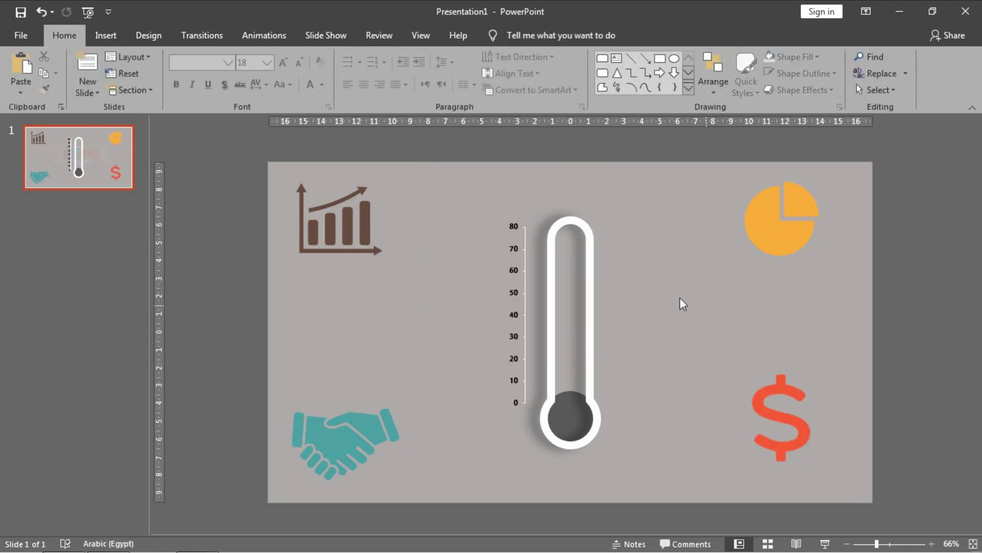